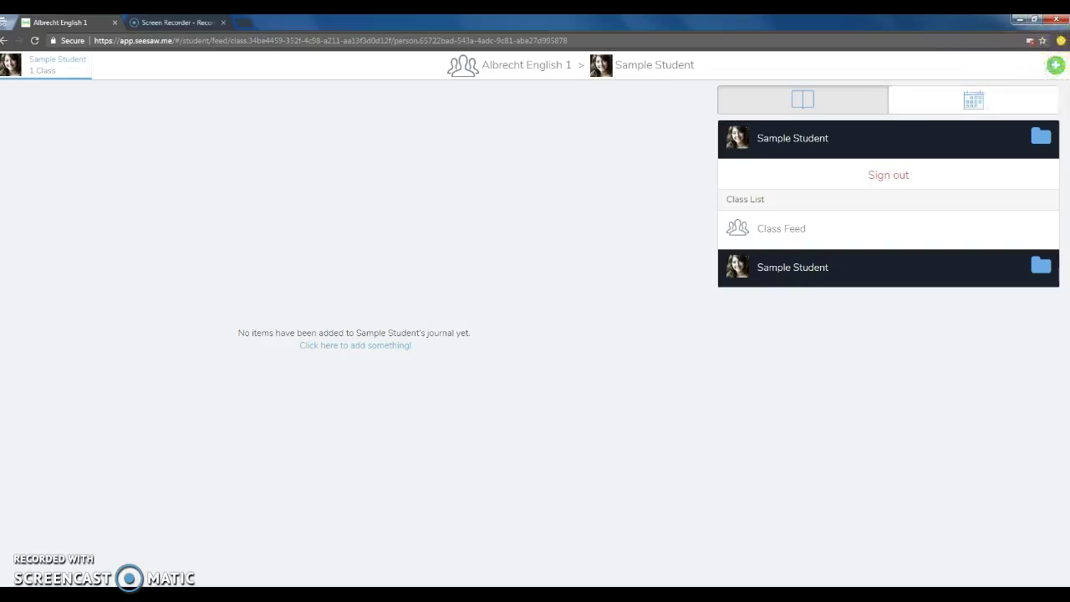
- Start a new Drawing journal item and pick the Label tool
click(1056, 66)
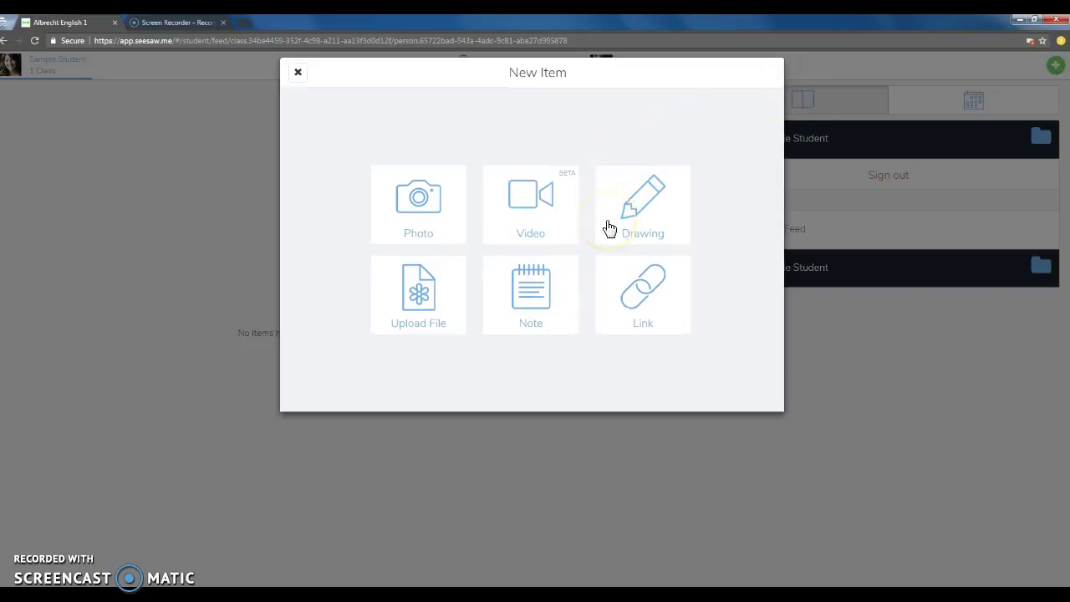
click(644, 234)
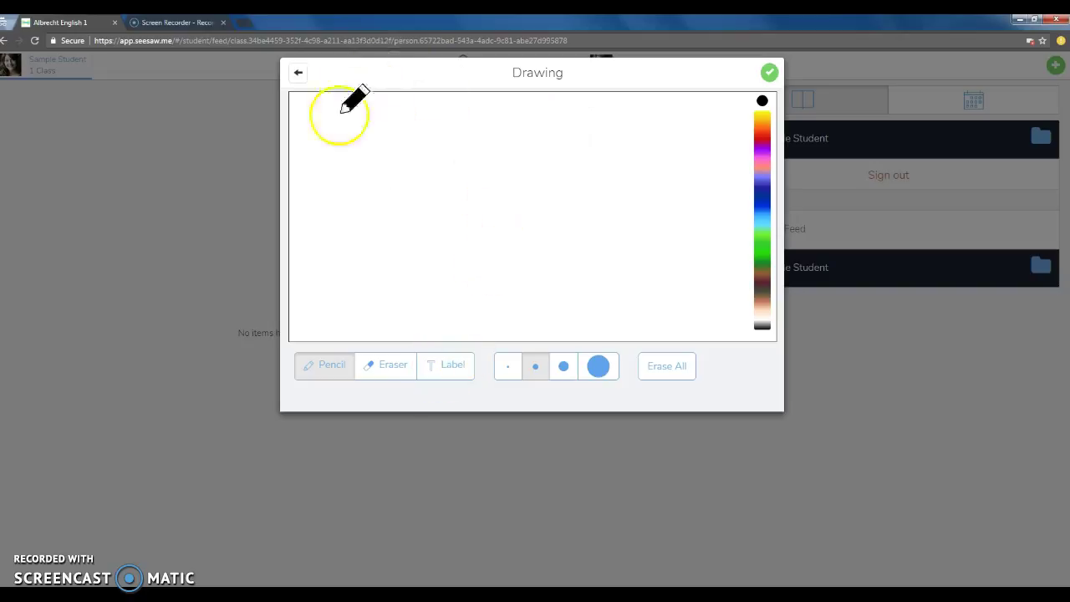
click(441, 378)
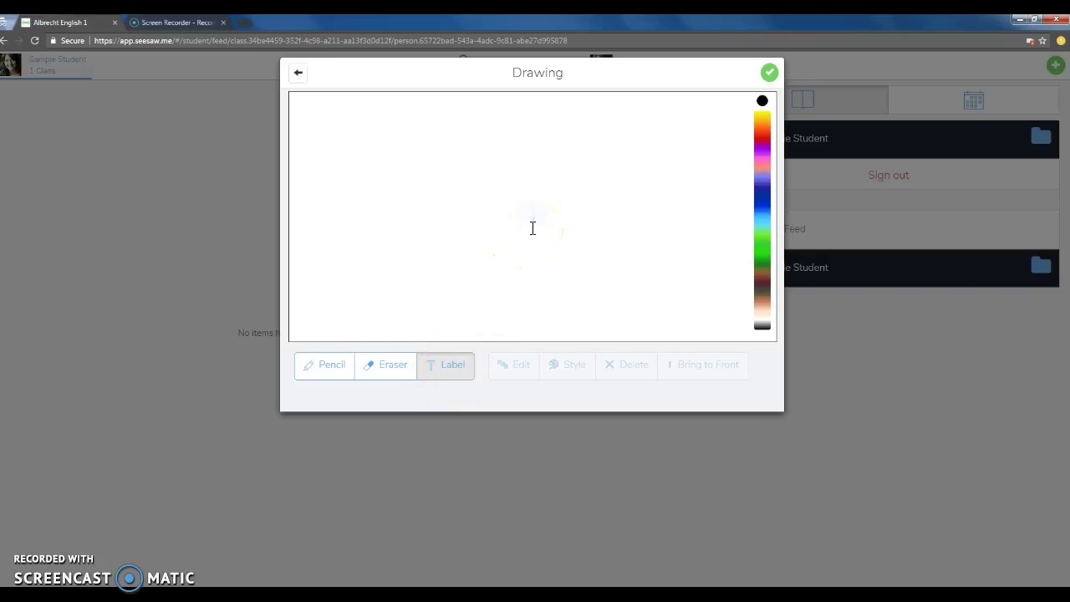
- Add a 'Papa Murphy's Pizza' label at the canvas centre
text(Papa M)
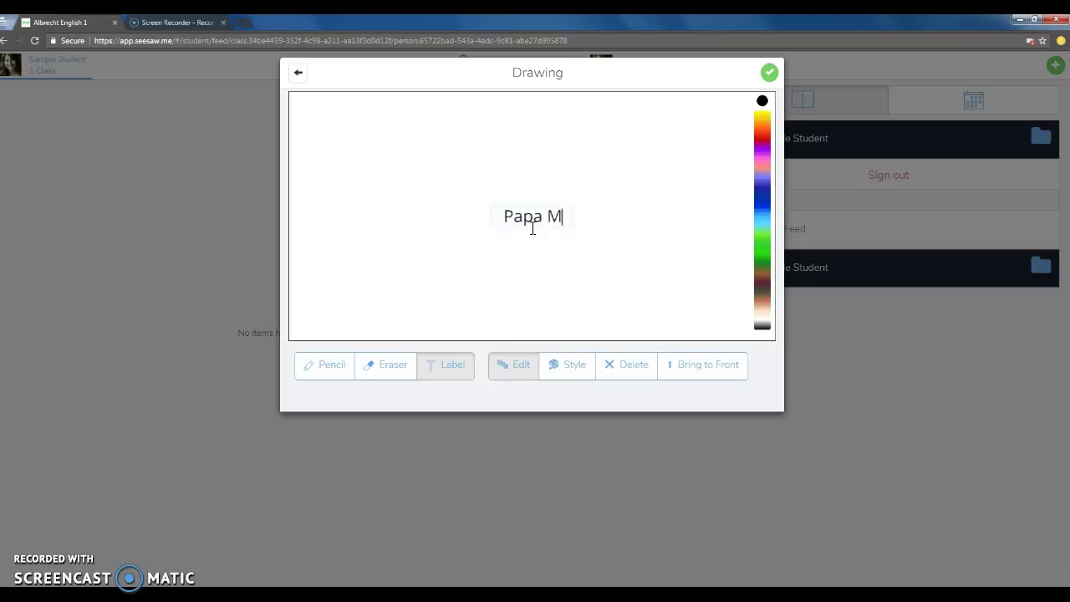
text(urphy's Pizza)
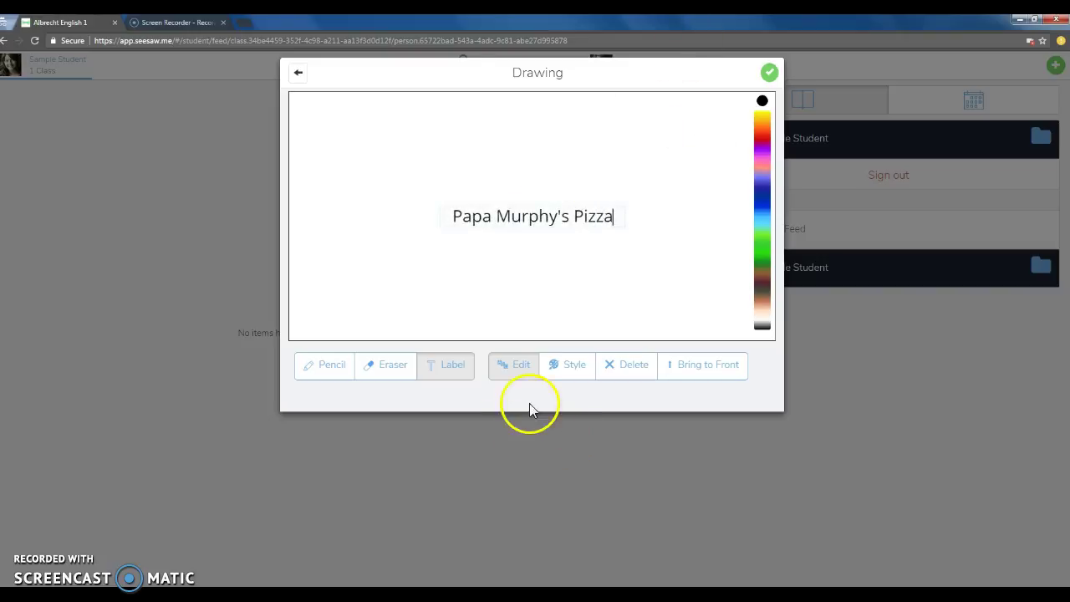
click(573, 220)
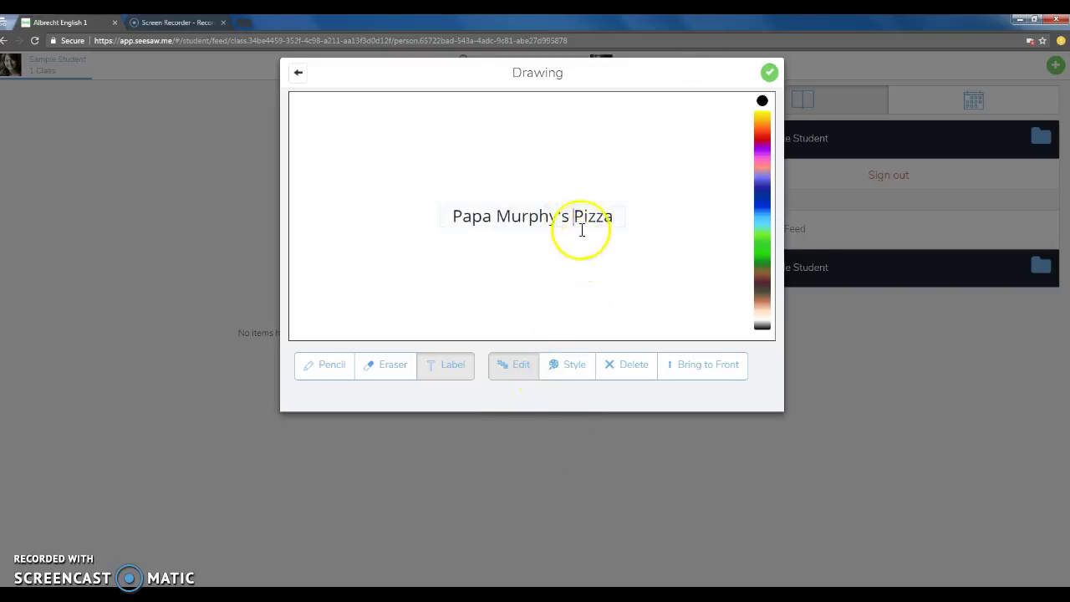
click(565, 207)
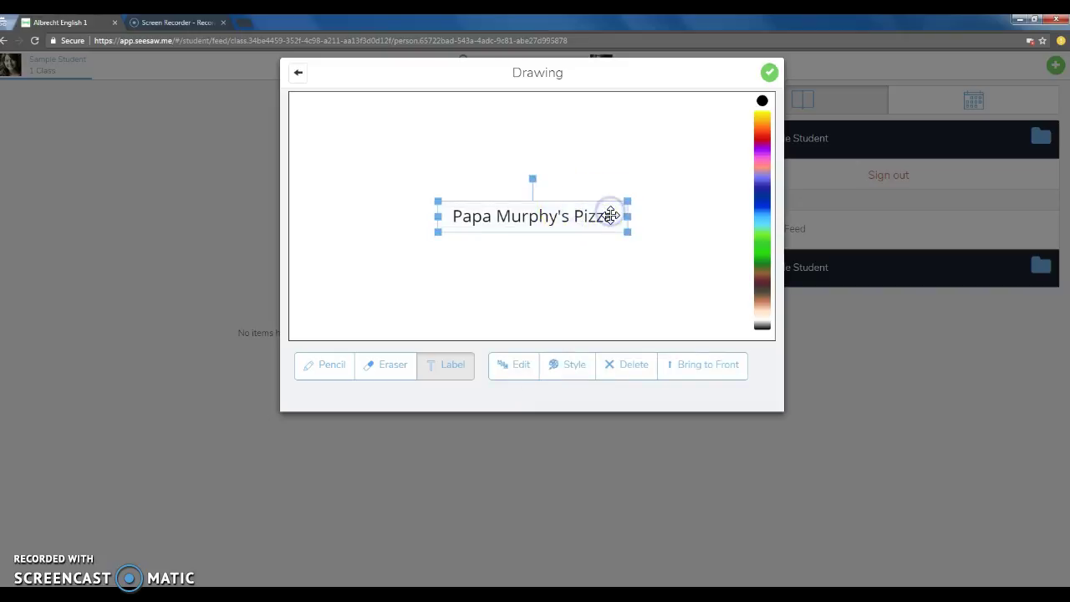
- Give the title label the cream-backed italic script style
click(504, 368)
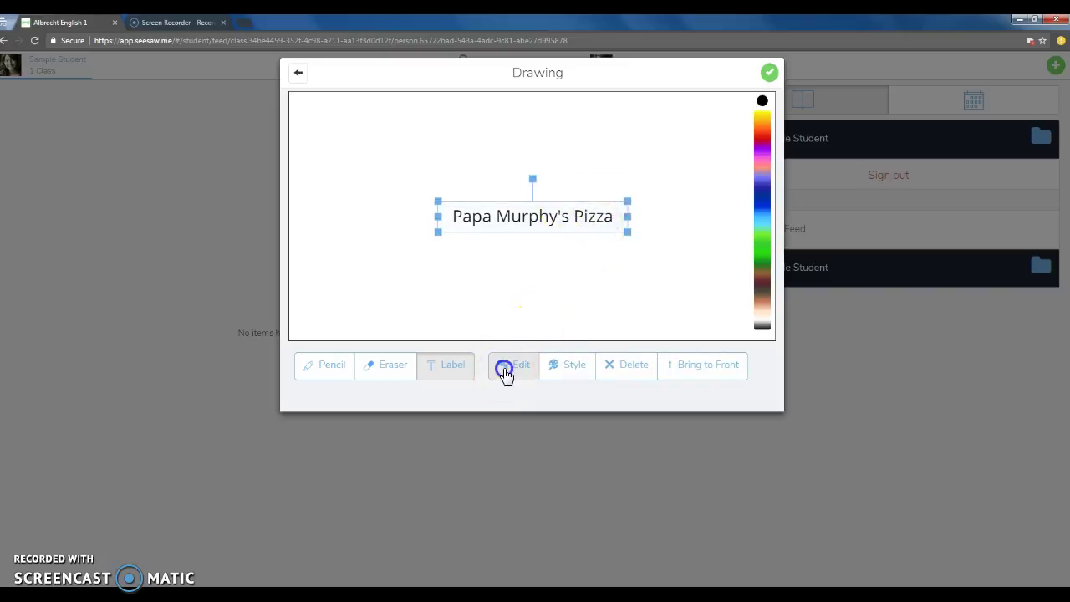
click(550, 371)
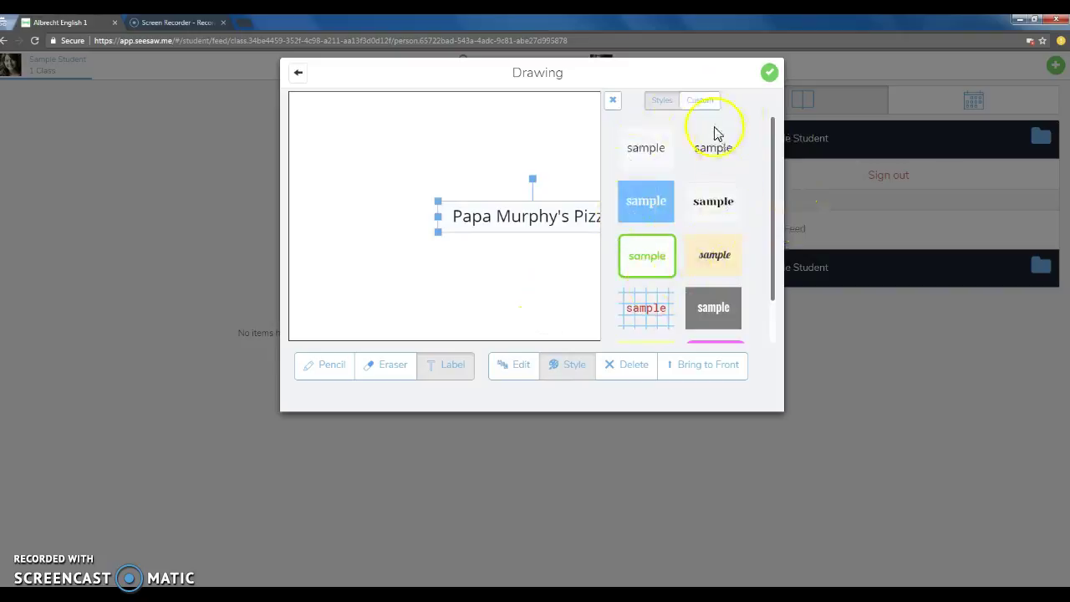
click(715, 255)
click(713, 201)
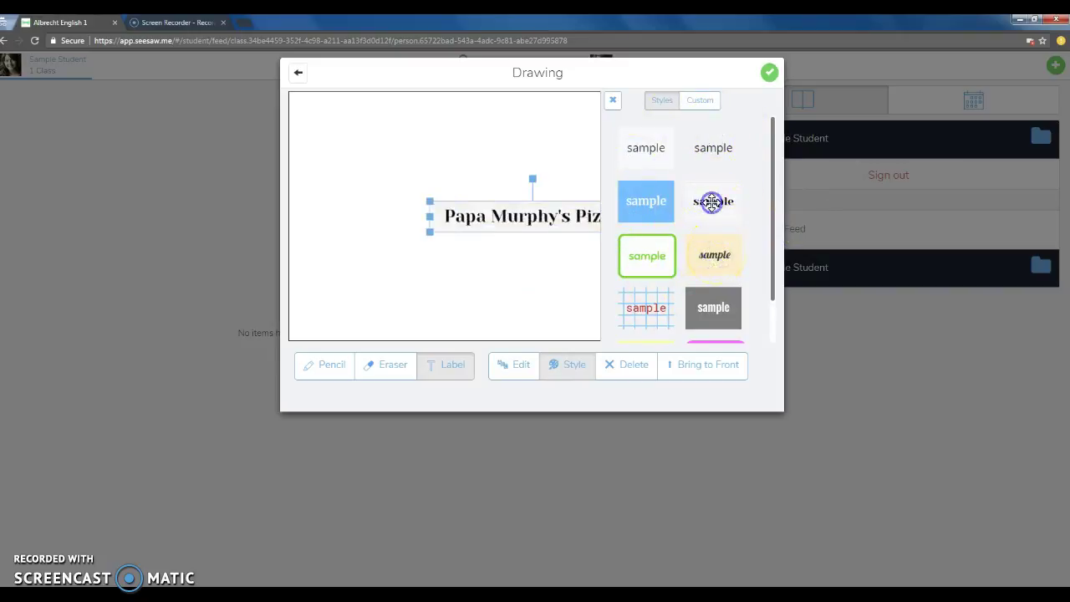
click(711, 268)
click(613, 99)
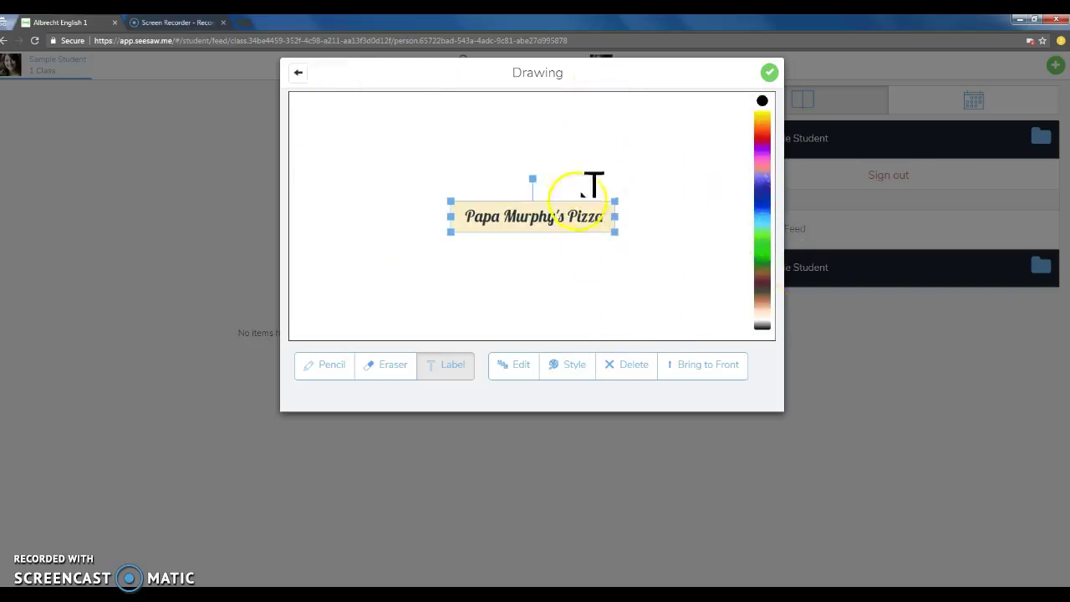
- Recolour the title text salmon-red and nudge the label slightly
click(519, 376)
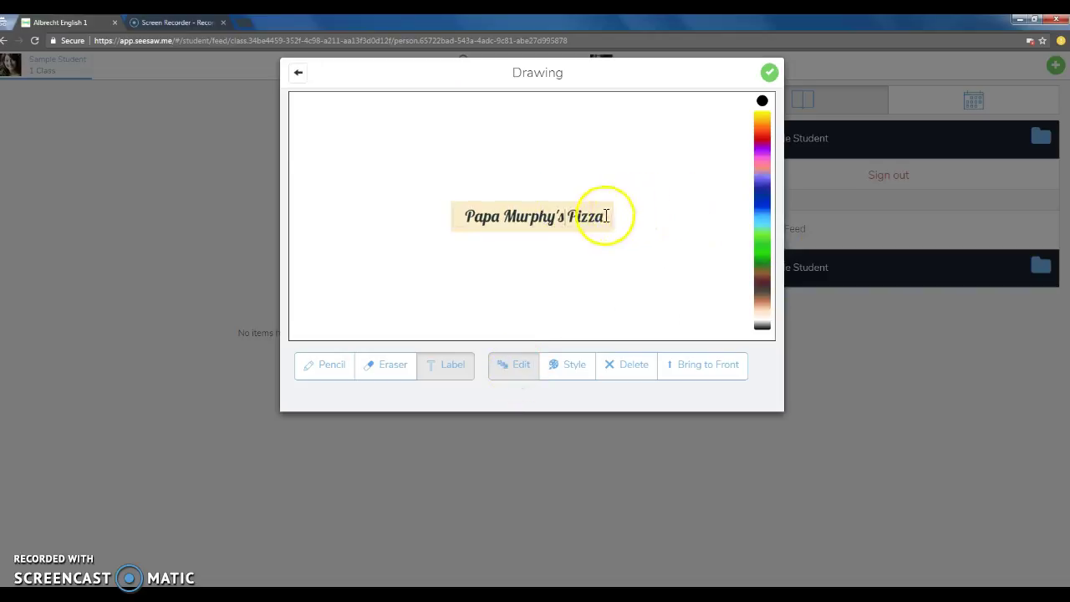
drag(605, 216, 494, 207)
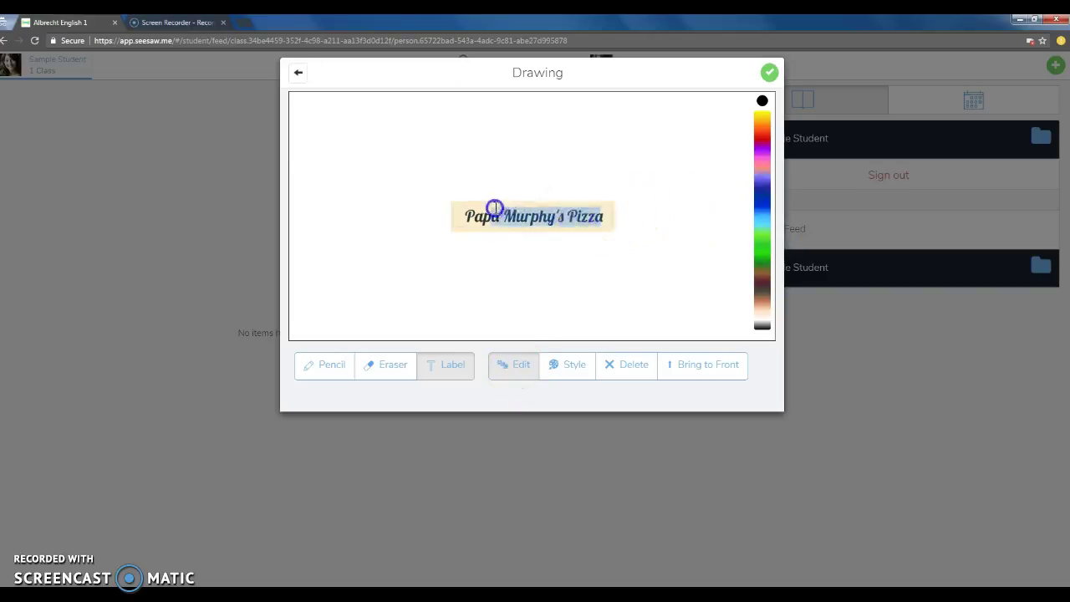
click(763, 158)
drag(762, 205, 767, 299)
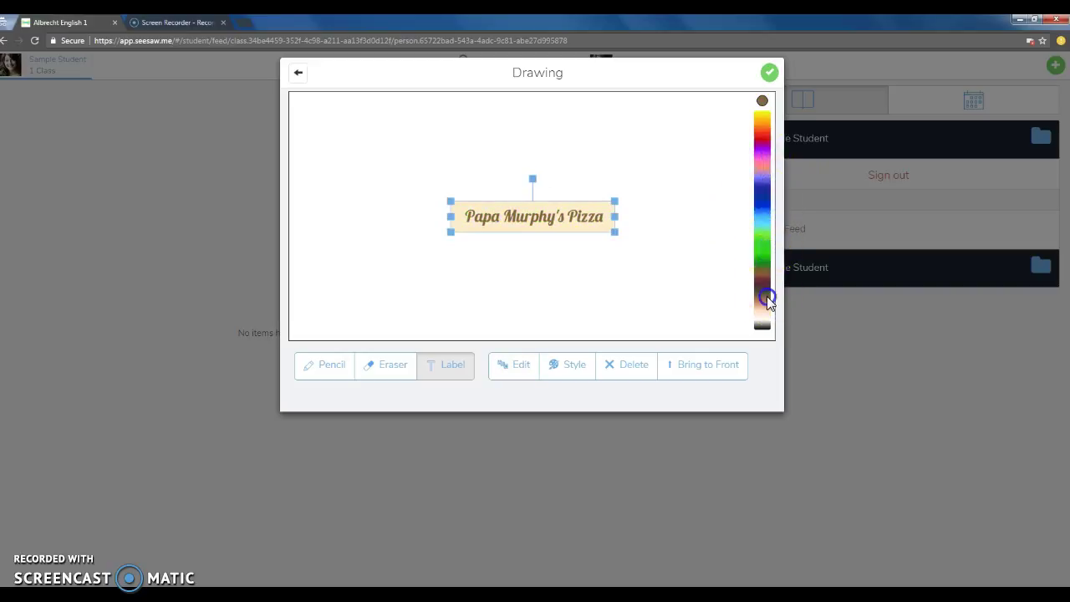
click(765, 171)
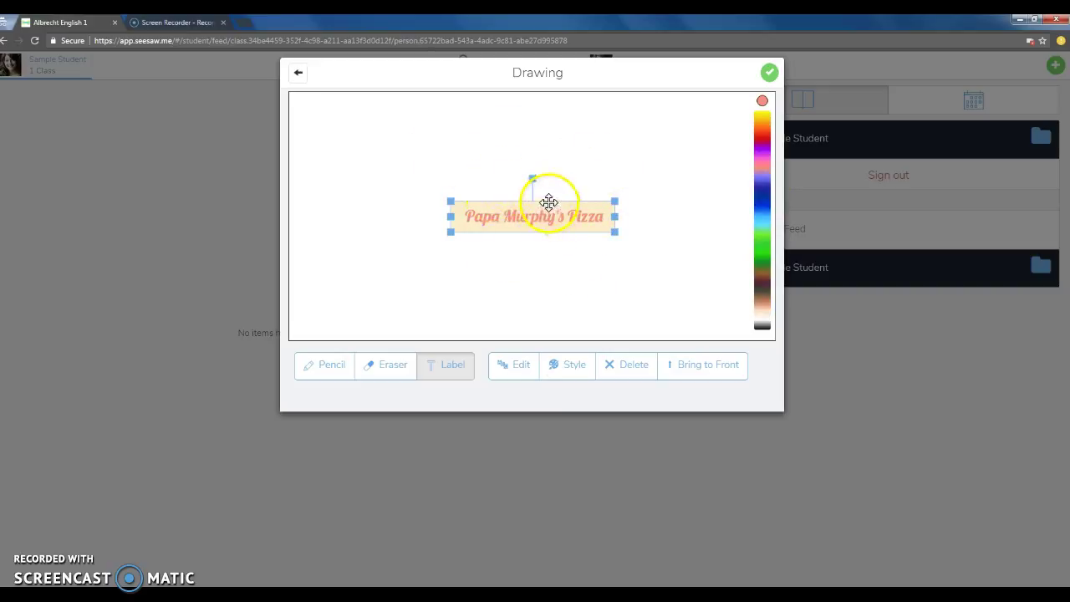
mouse_move(540, 213)
mouse_down()
mouse_move(531, 160)
mouse_move(597, 239)
mouse_move(496, 143)
mouse_move(540, 239)
mouse_move(527, 211)
mouse_move(542, 200)
mouse_up()
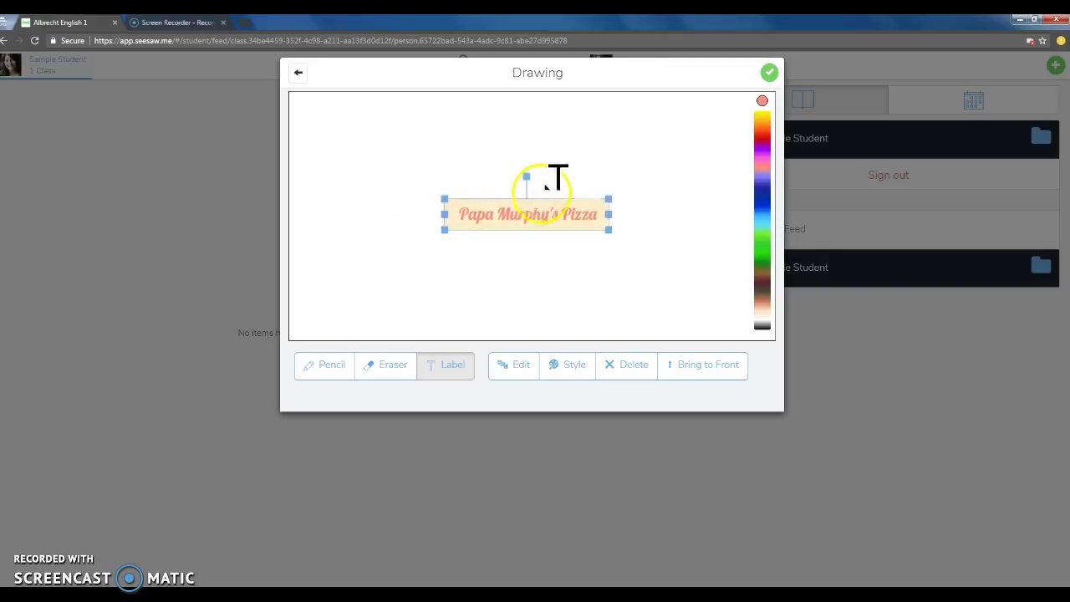
- Add 'Compare and Contrast' and 'Cause and Effect' labels, capitalising the C in Cause
click(628, 144)
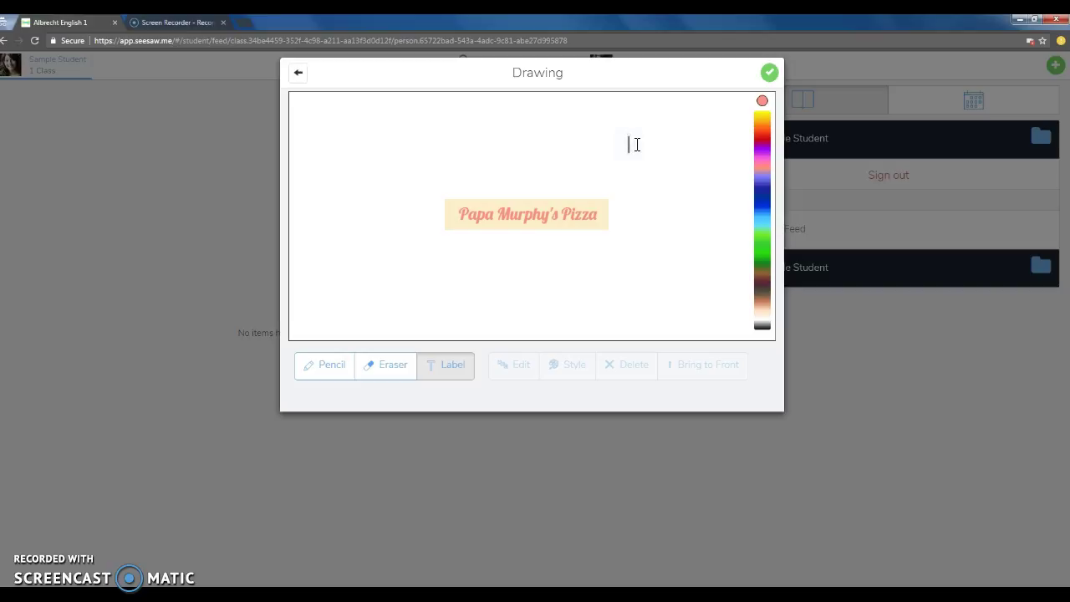
text(Compare a)
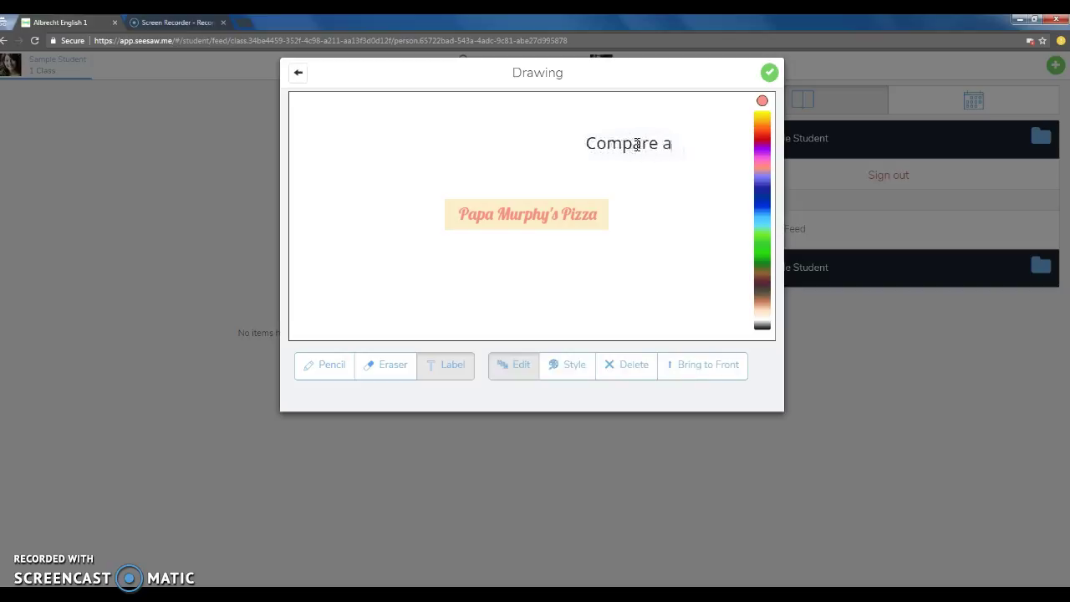
text(nd Contrast)
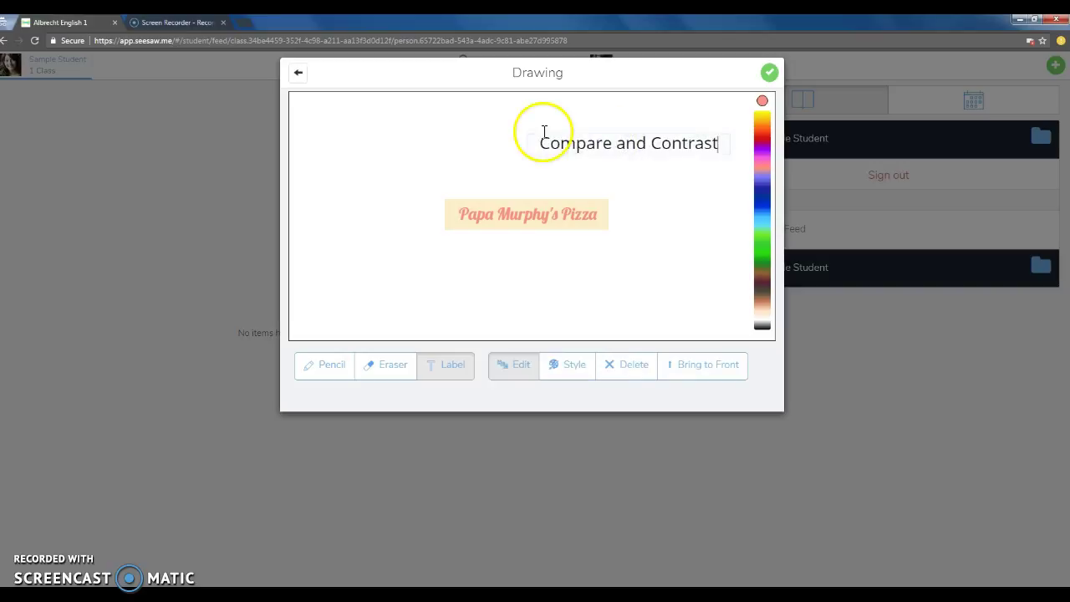
click(366, 143)
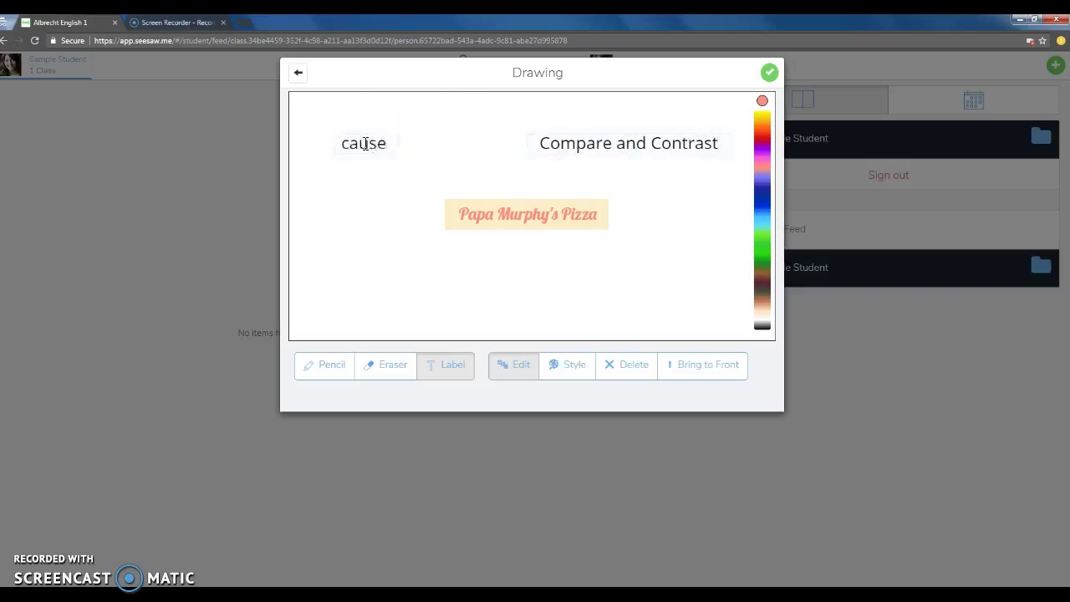
text(cause and Effect)
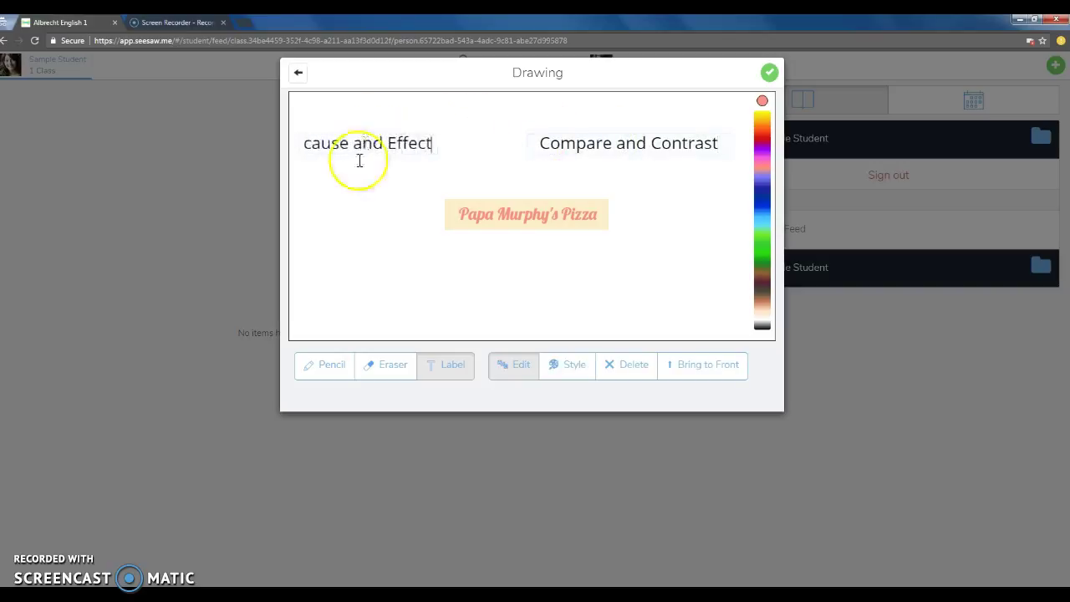
click(309, 138)
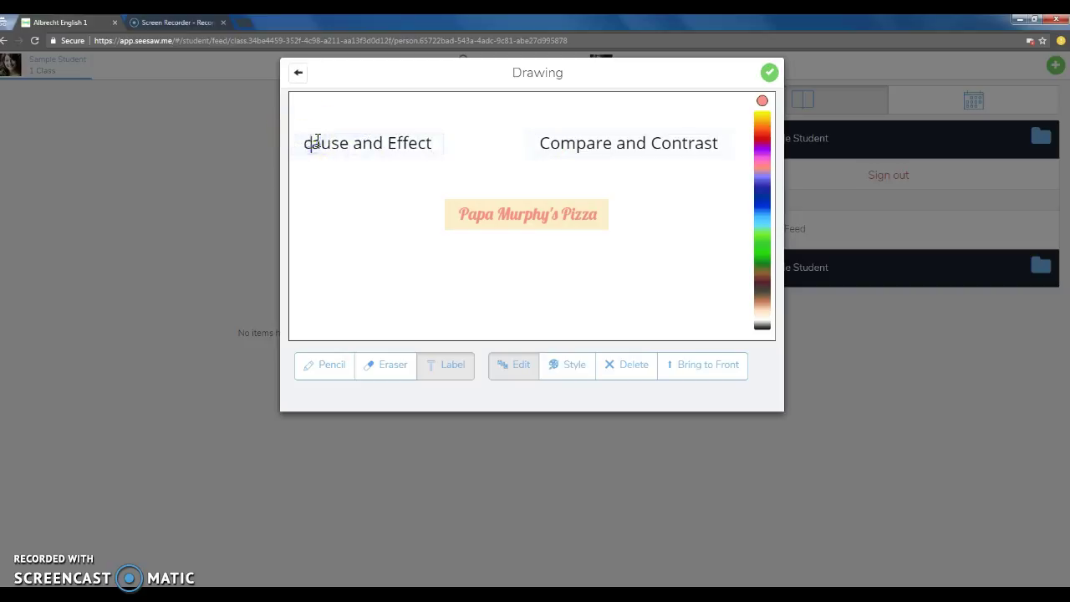
key(Delete)
text(C)
click(337, 180)
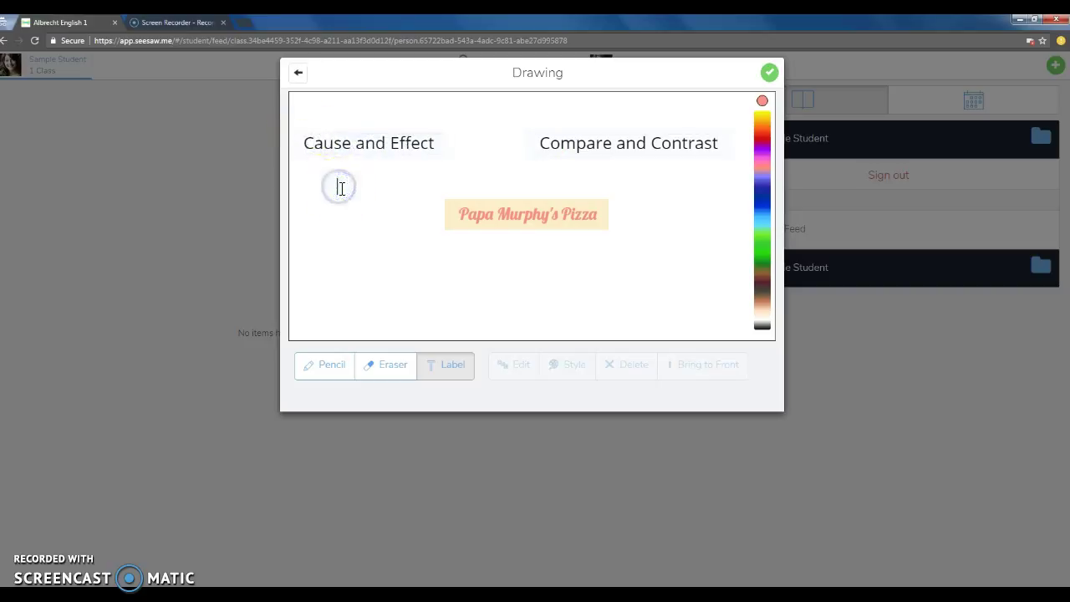
- Add 'Problem Solution' at lower left and 'Order and Sequence' at lower right
click(341, 187)
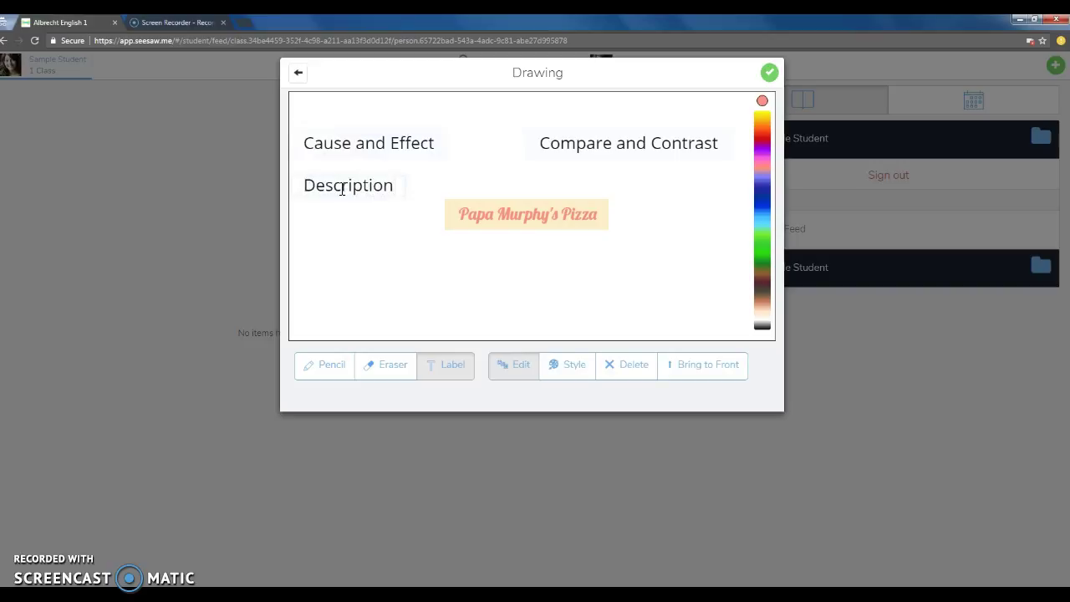
click(363, 256)
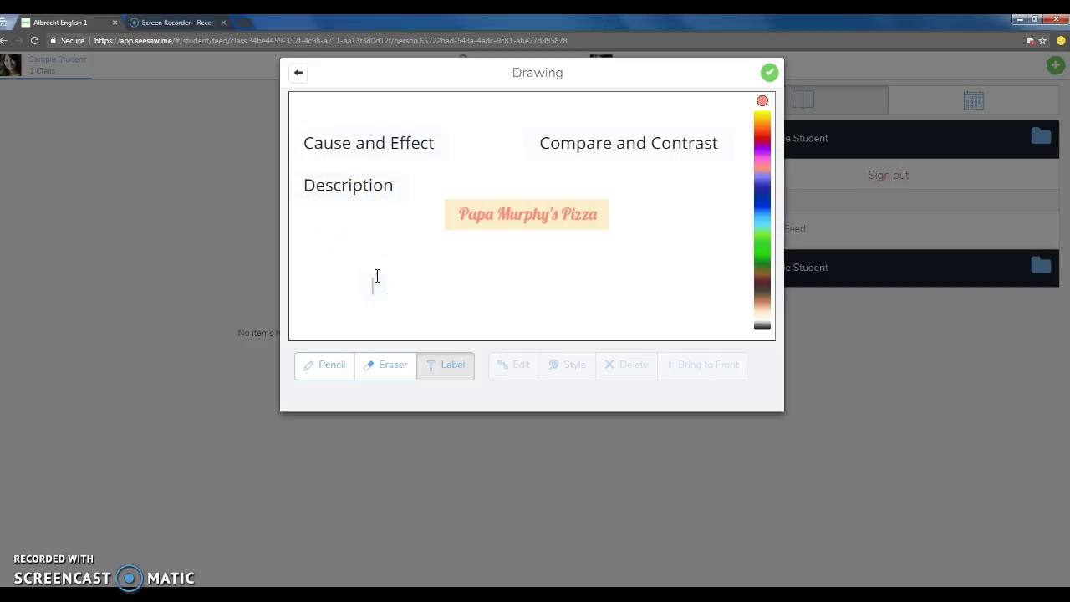
text(Problem)
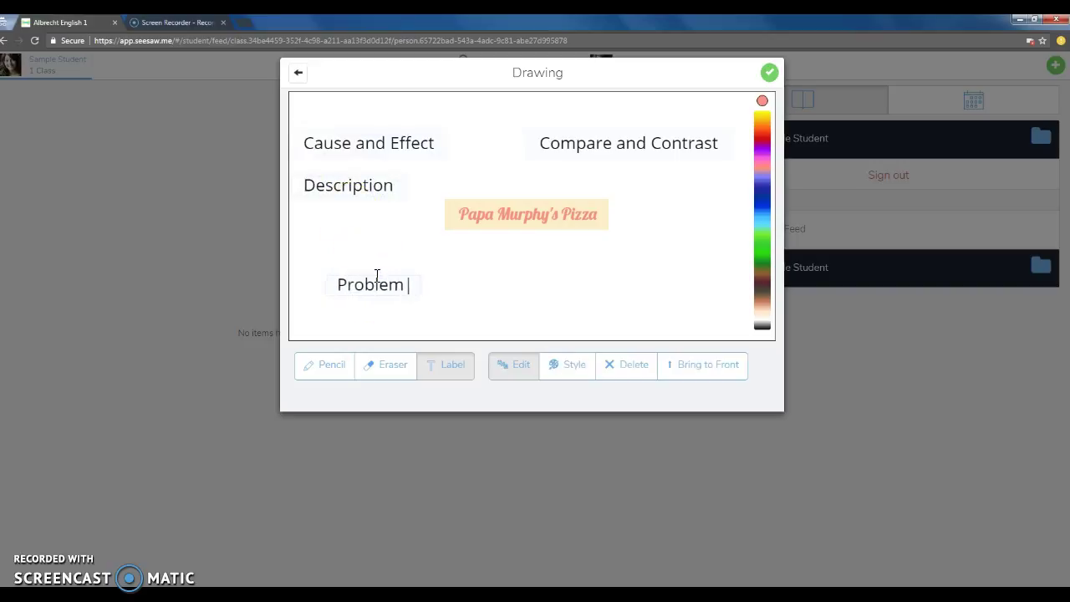
text( Solution)
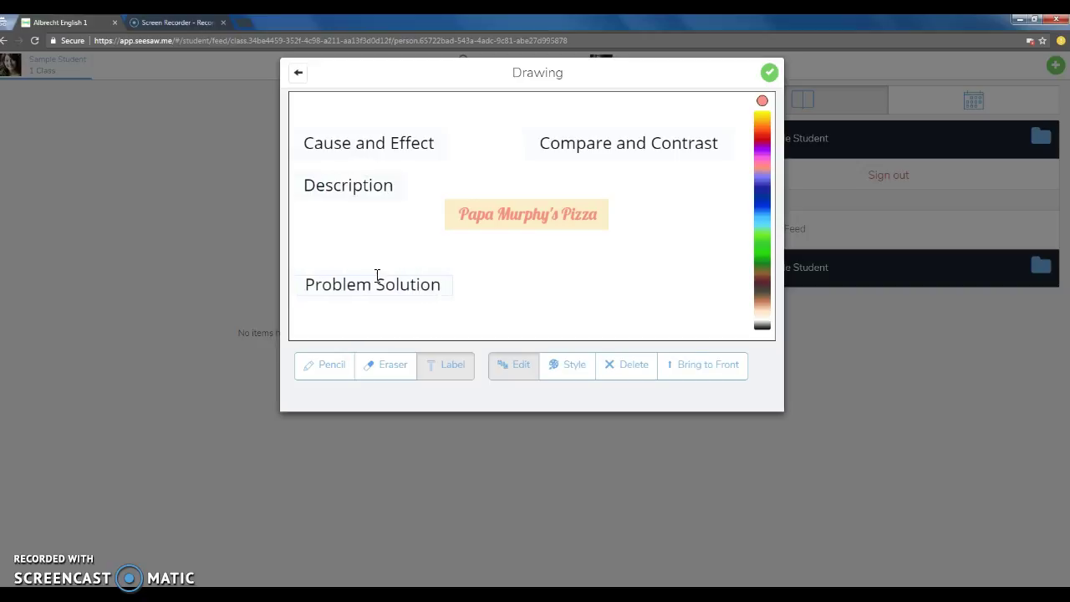
click(602, 296)
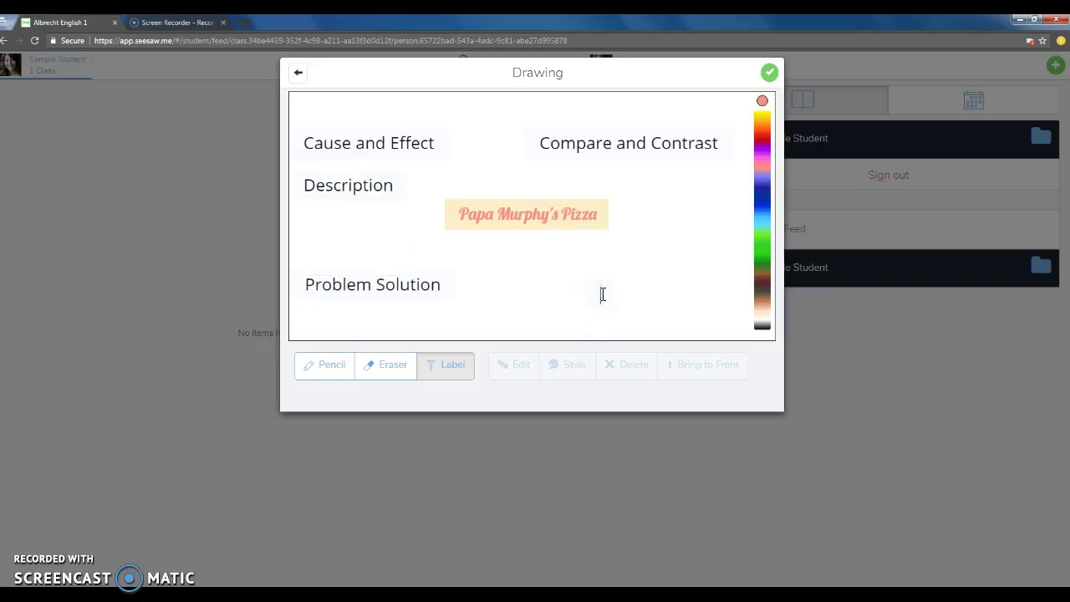
text(Order and Sequence)
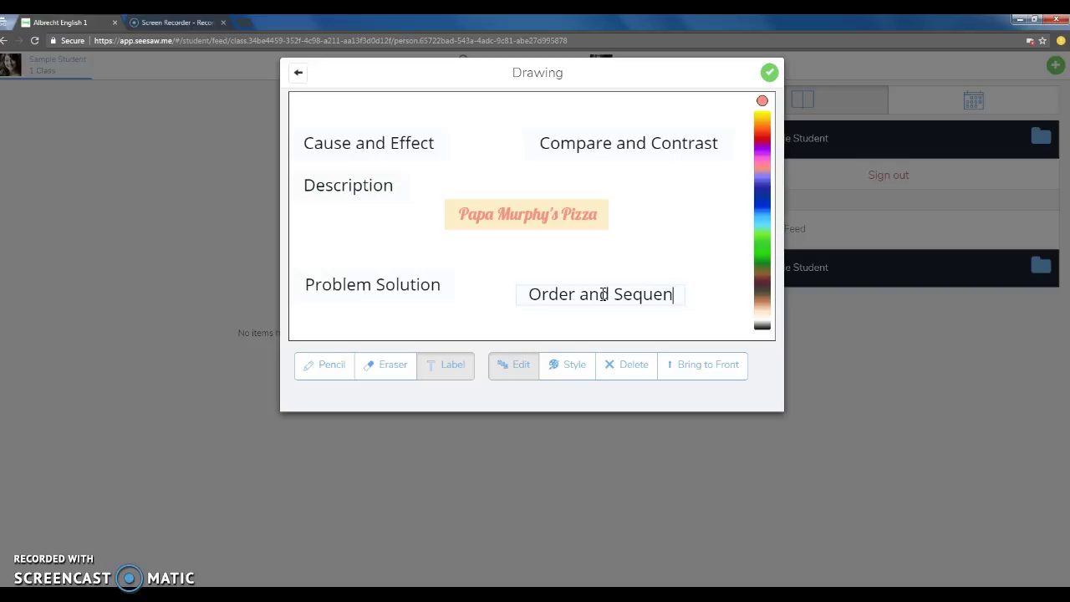
- Spread the five structure labels out toward the canvas edges
click(640, 157)
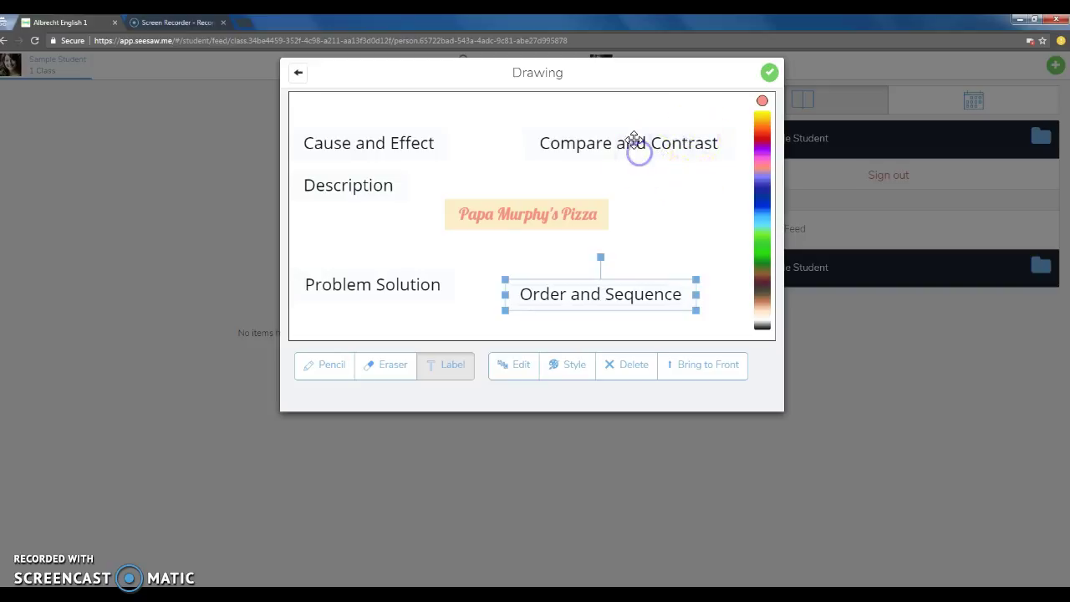
click(625, 290)
drag(621, 282, 659, 289)
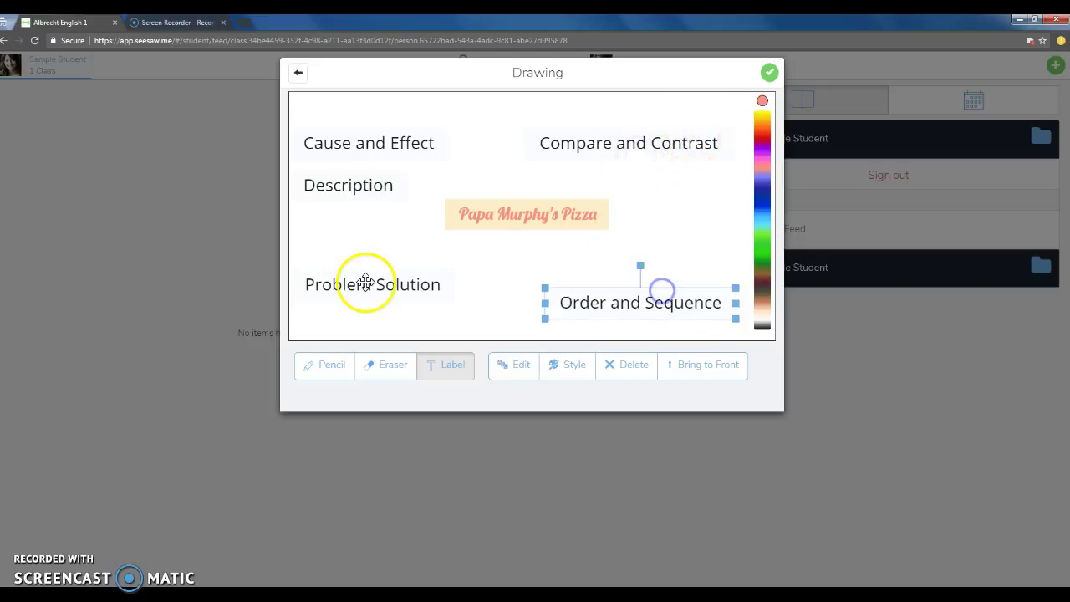
drag(365, 284, 380, 302)
click(621, 158)
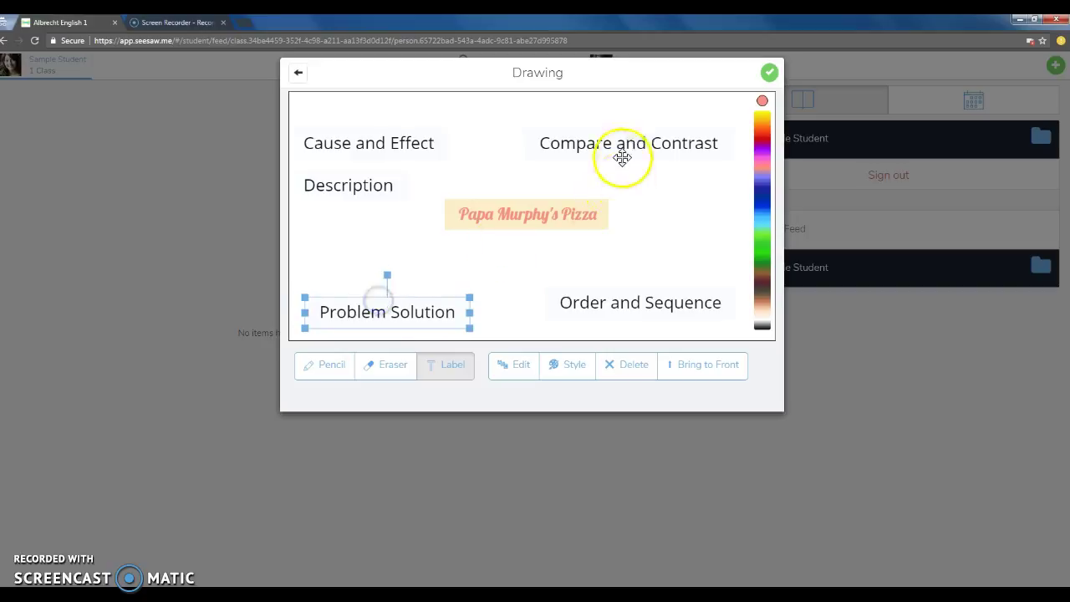
drag(631, 136, 649, 107)
click(380, 185)
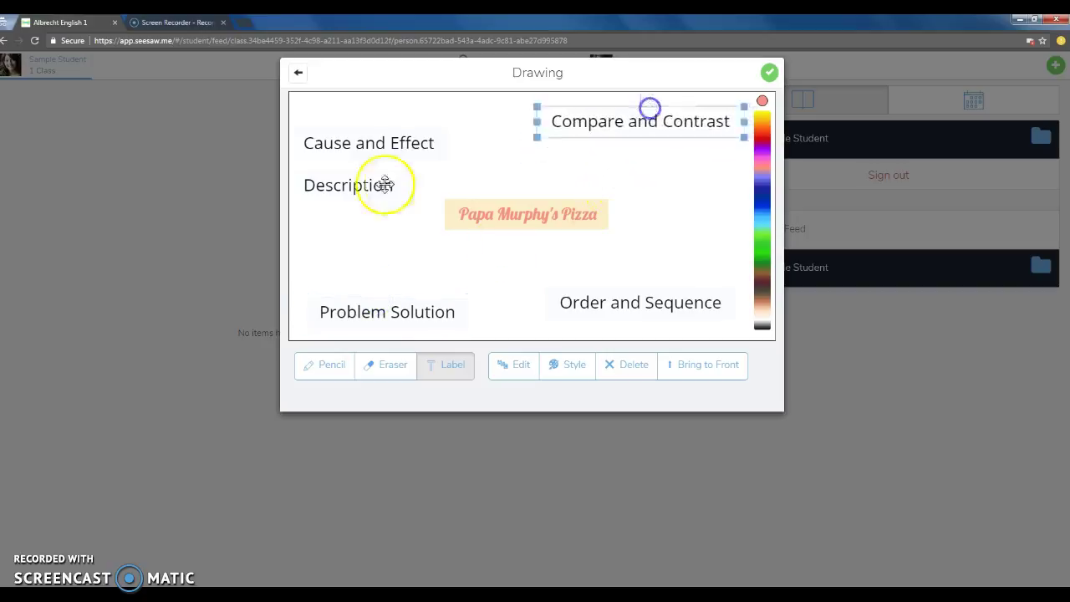
drag(359, 199, 365, 242)
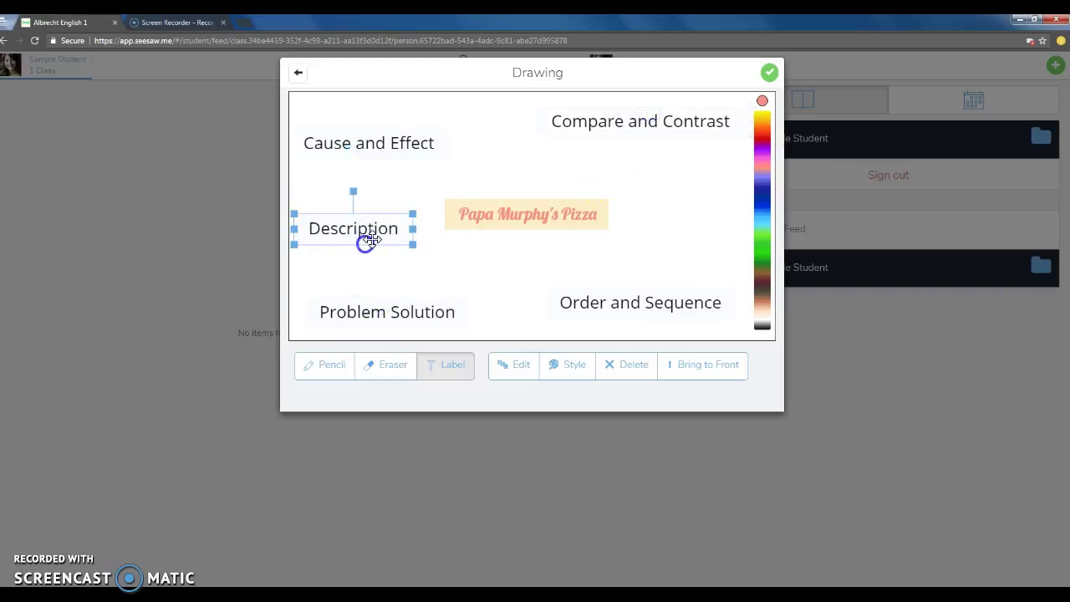
drag(426, 143, 452, 126)
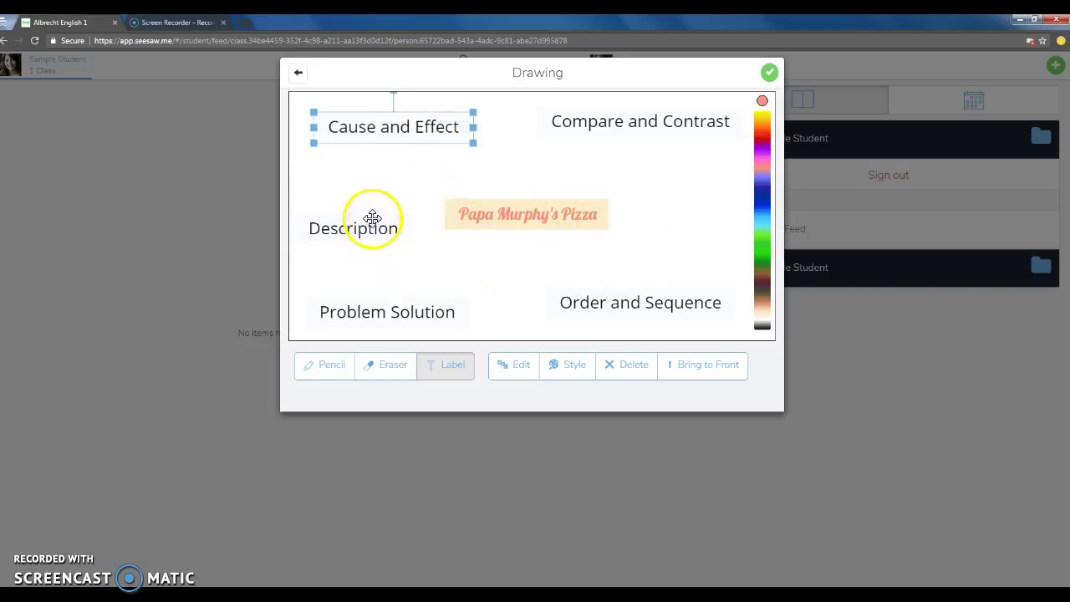
drag(370, 220, 377, 201)
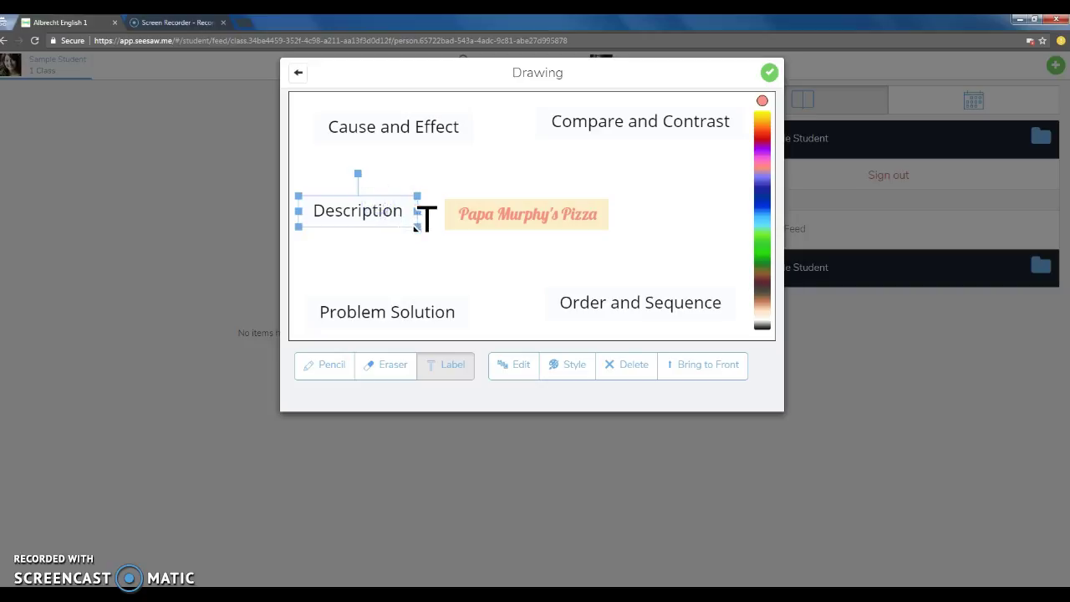
- Shrink the Description label to small text
click(399, 243)
click(408, 228)
click(392, 219)
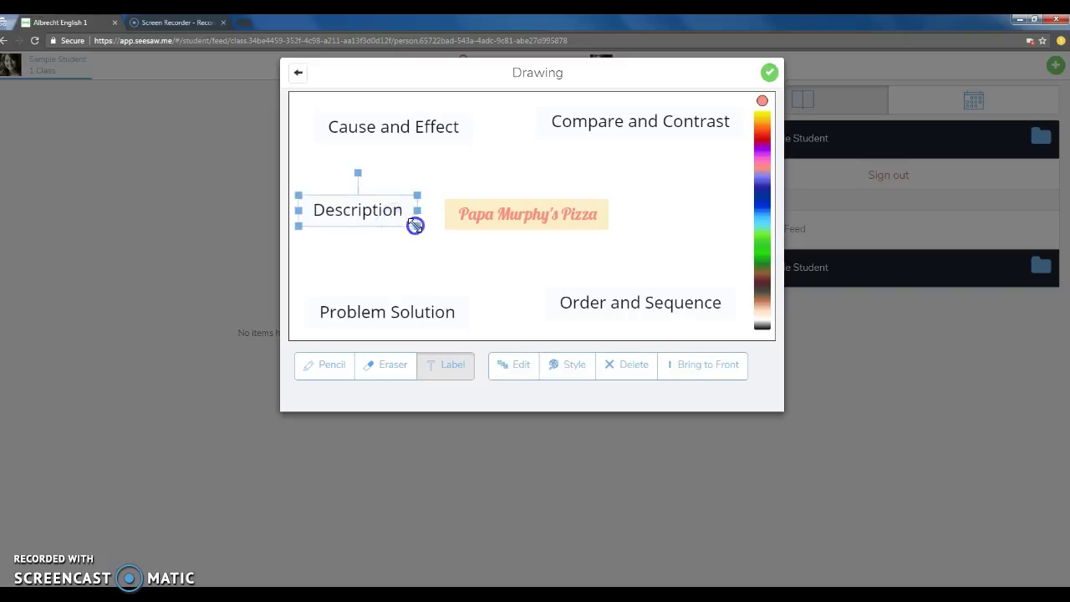
drag(415, 226, 359, 187)
- Shrink the Cause and Effect and Compare and Contrast labels to small text
click(413, 149)
click(451, 126)
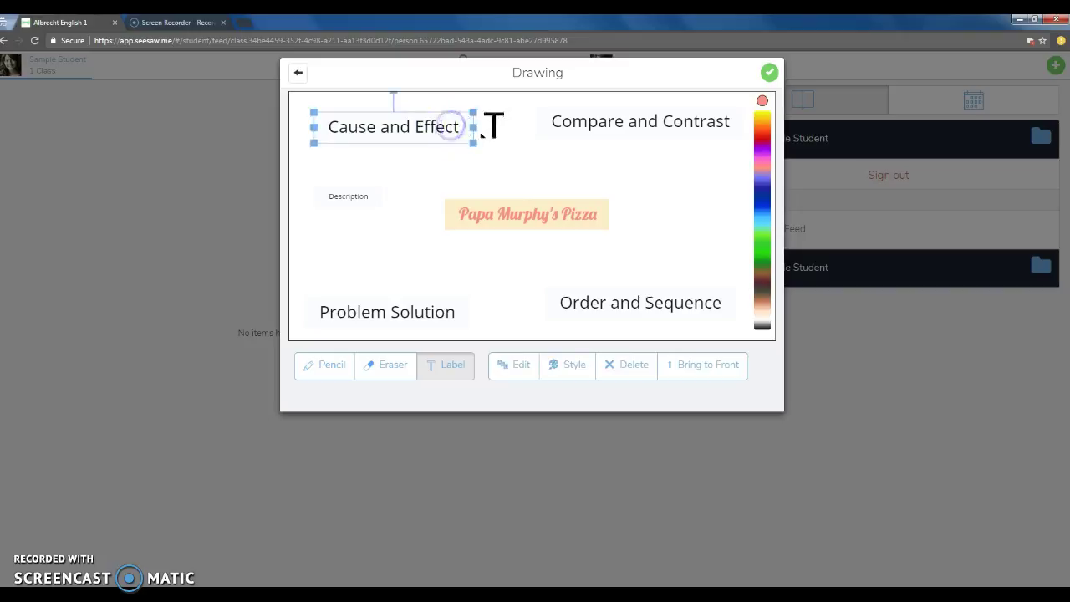
click(470, 143)
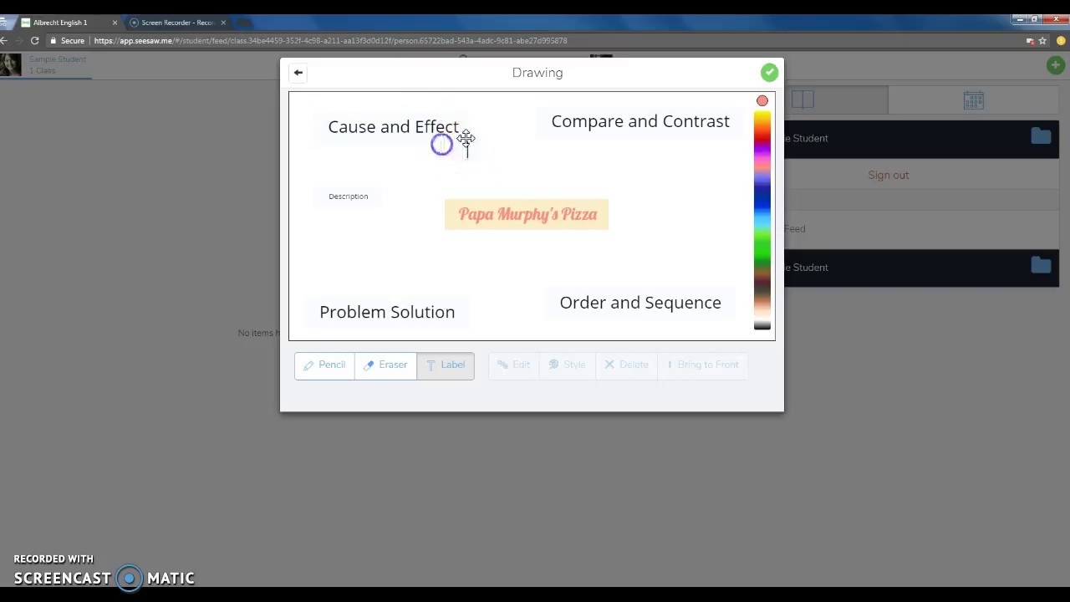
click(465, 131)
drag(470, 144, 387, 111)
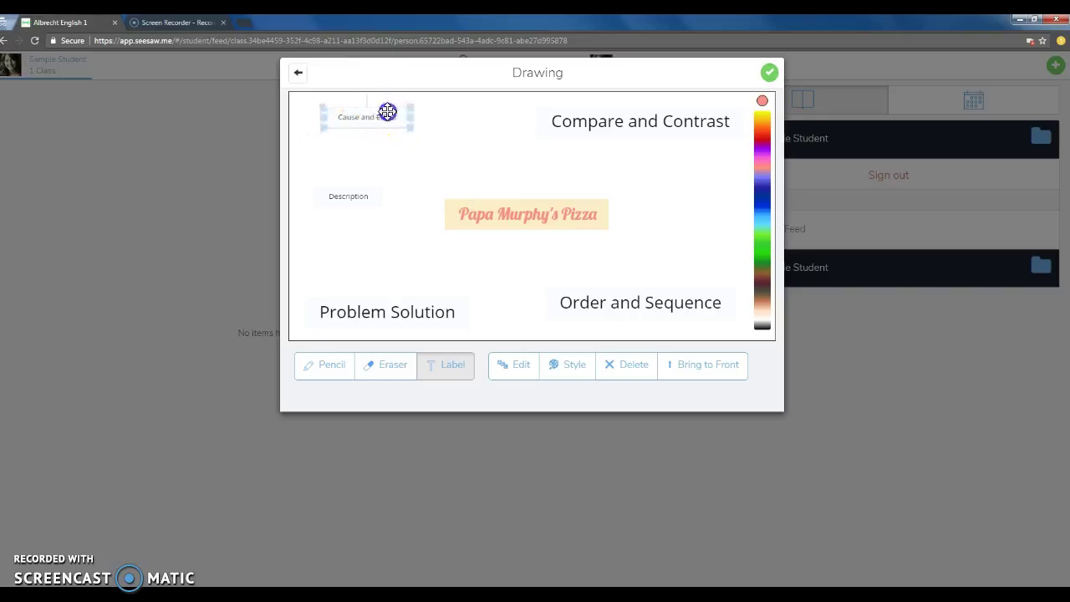
click(608, 130)
drag(744, 137, 664, 131)
- Shrink the Order and Sequence and Problem Solution labels to small text
click(596, 292)
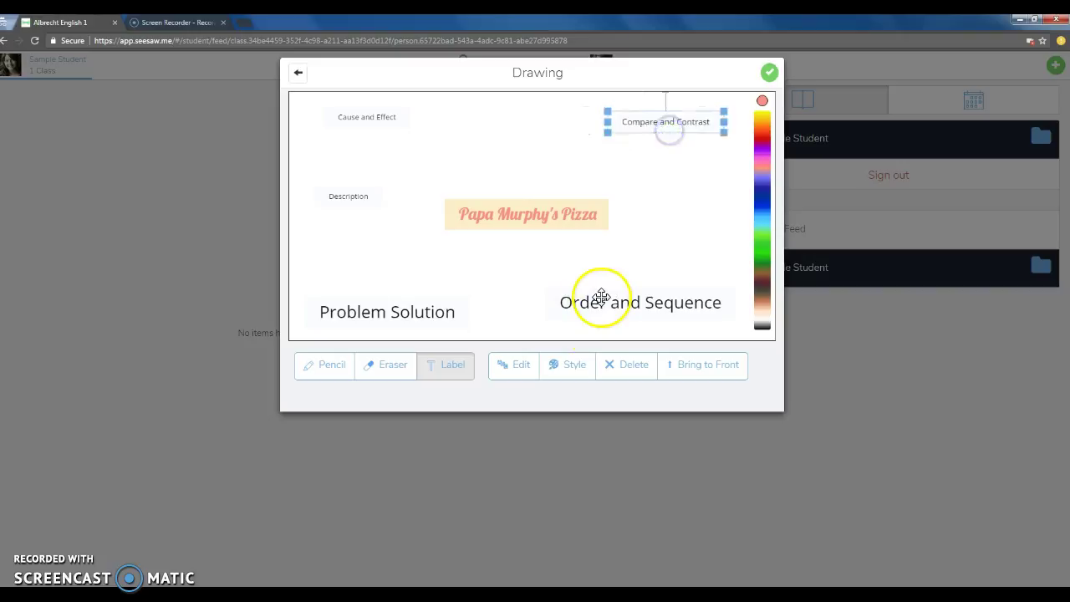
drag(546, 286, 650, 298)
click(398, 311)
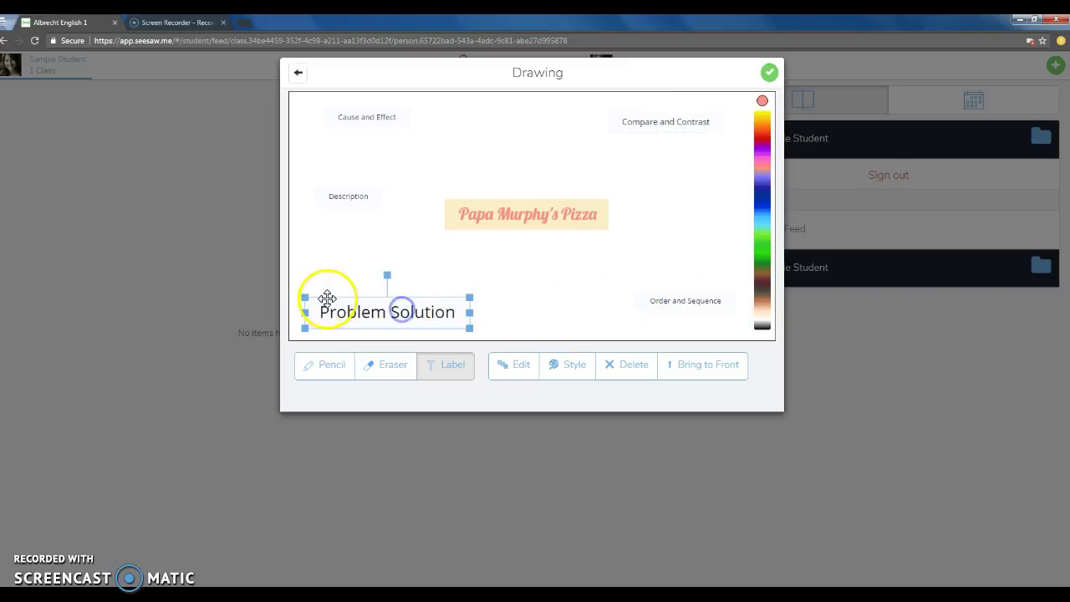
drag(302, 297, 359, 296)
click(459, 323)
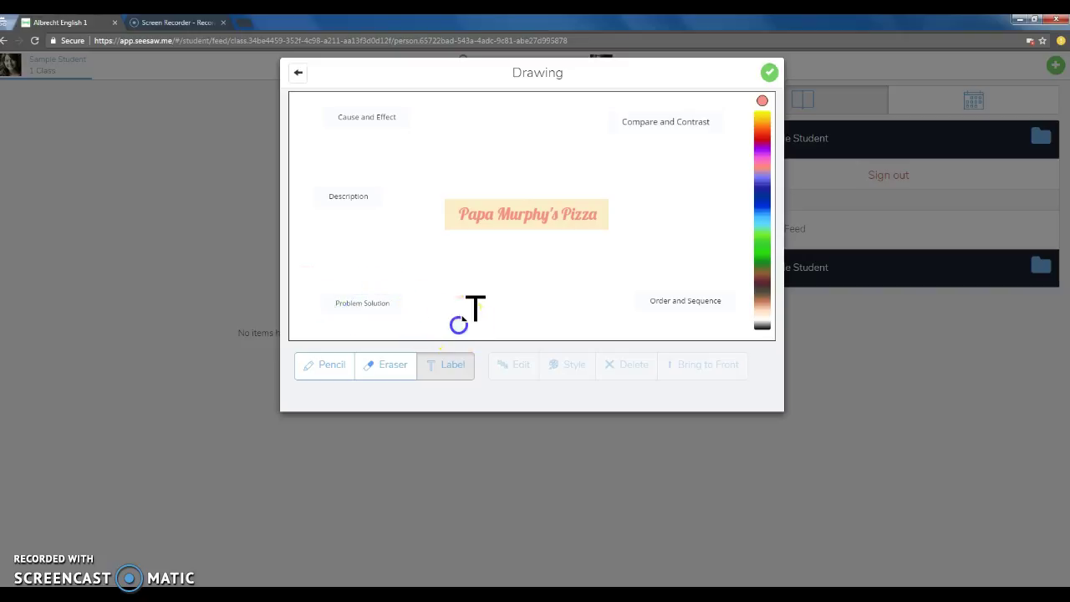
click(699, 307)
click(580, 366)
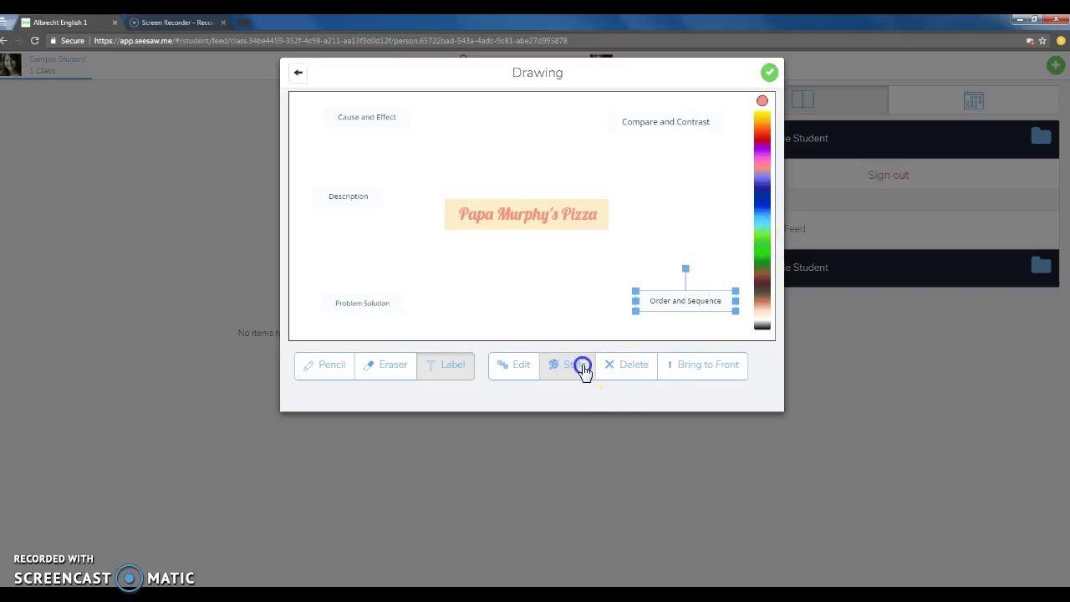
- Apply the script-on-yellow style to Order and Sequence and Compare and Contrast
click(708, 253)
click(611, 100)
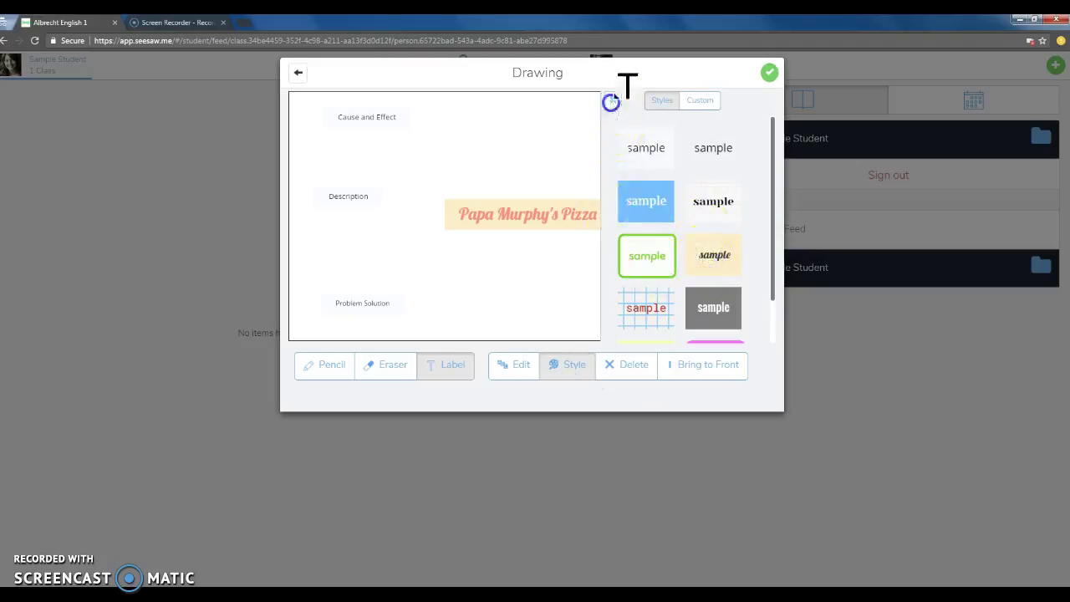
click(665, 134)
click(580, 364)
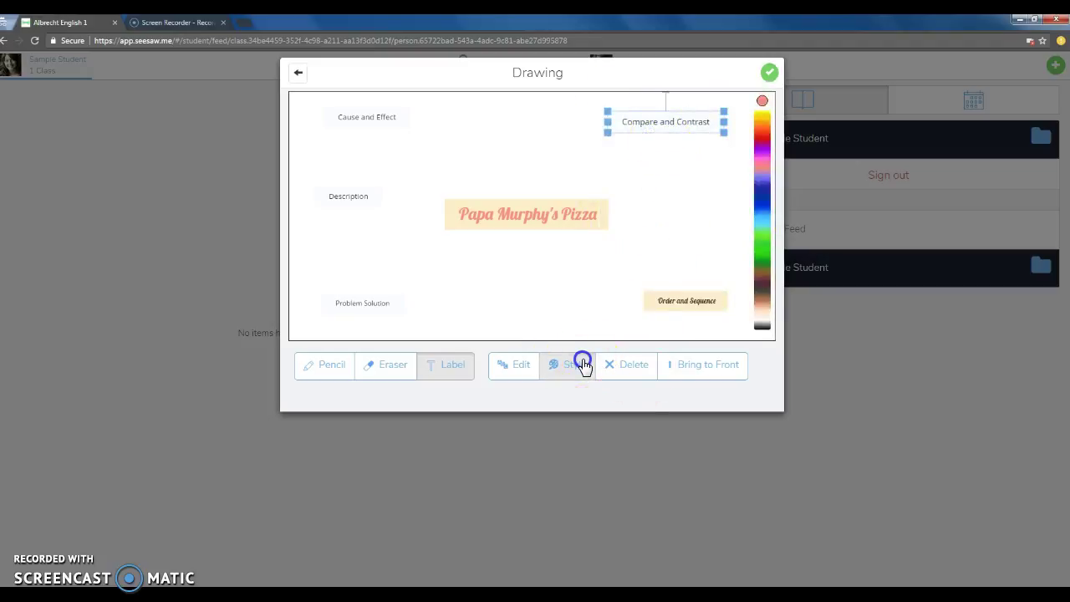
click(714, 251)
click(611, 100)
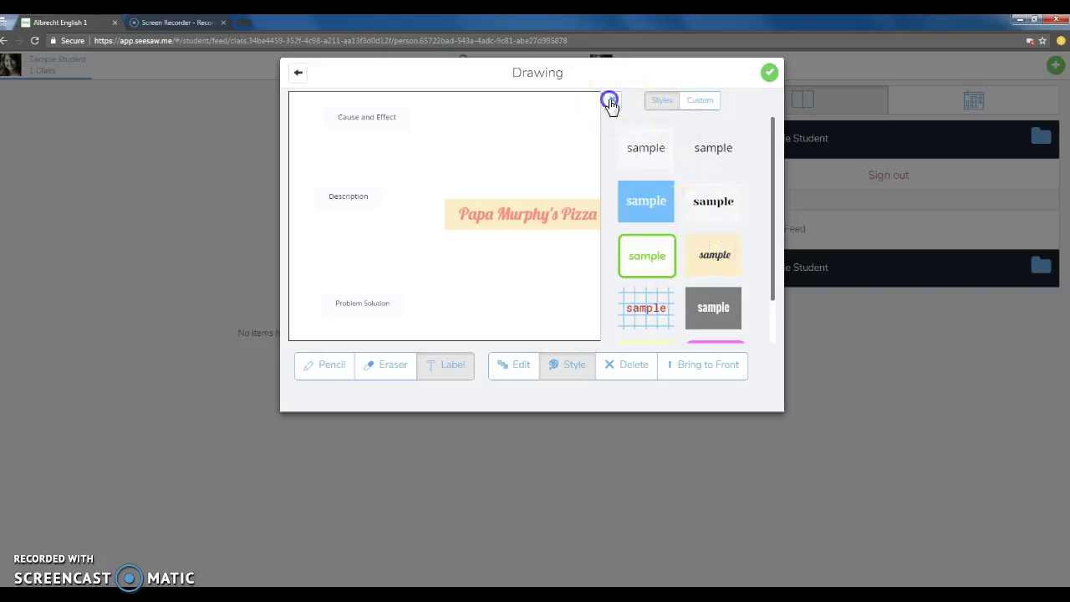
- Apply the script-on-yellow style to Cause and Effect, Description and Problem Solution
click(382, 116)
click(566, 364)
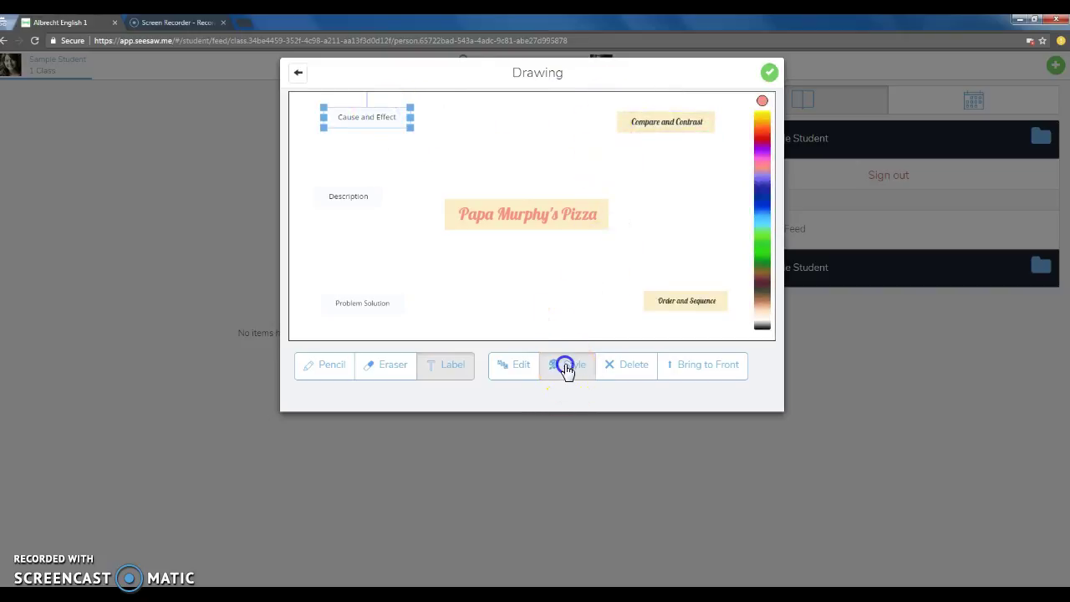
click(692, 254)
click(349, 204)
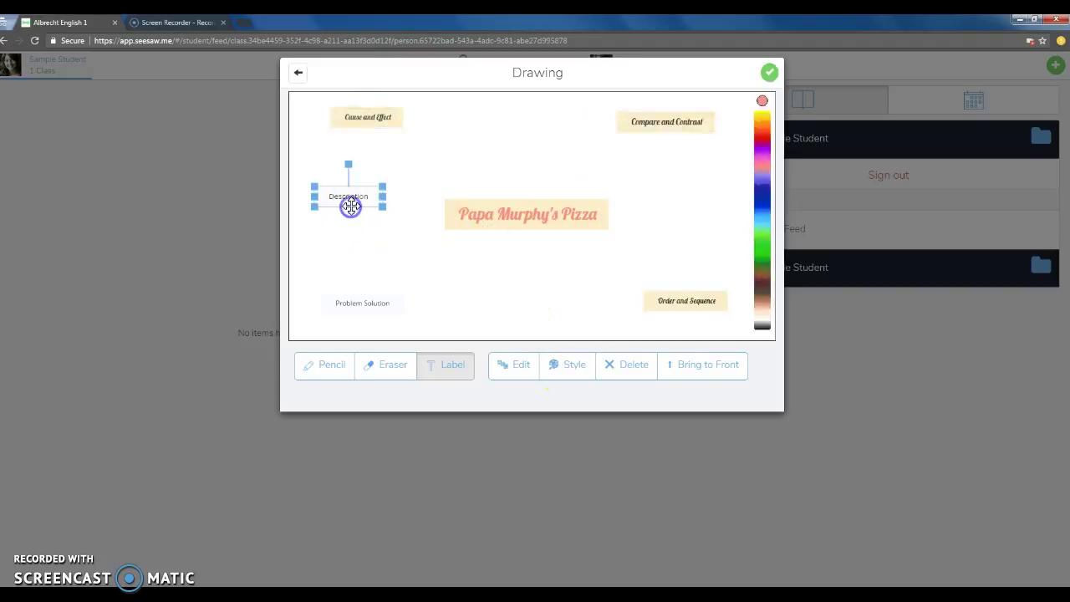
click(568, 365)
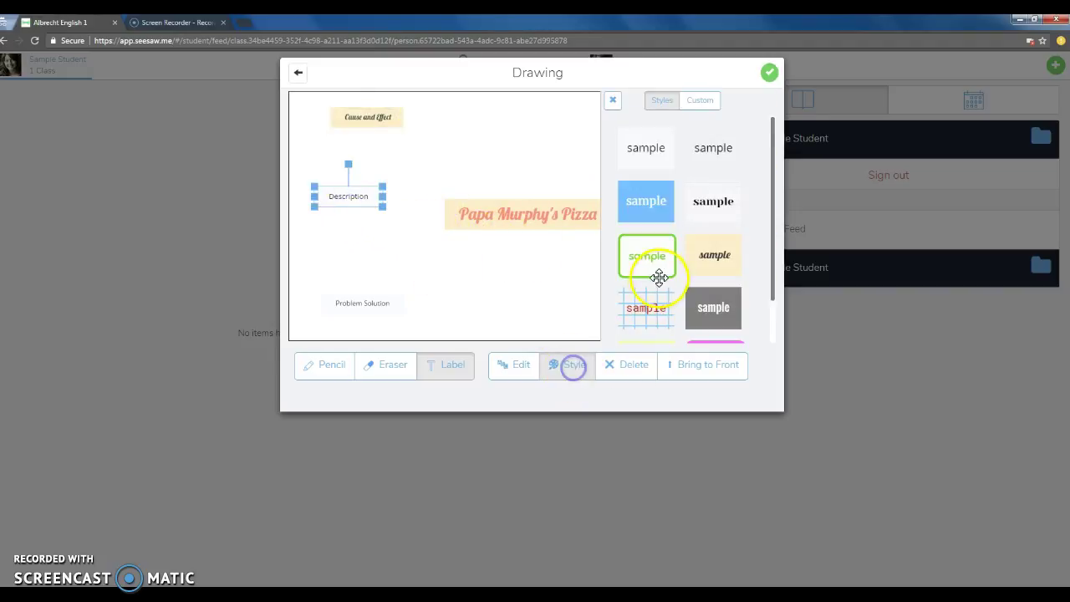
click(717, 255)
click(381, 301)
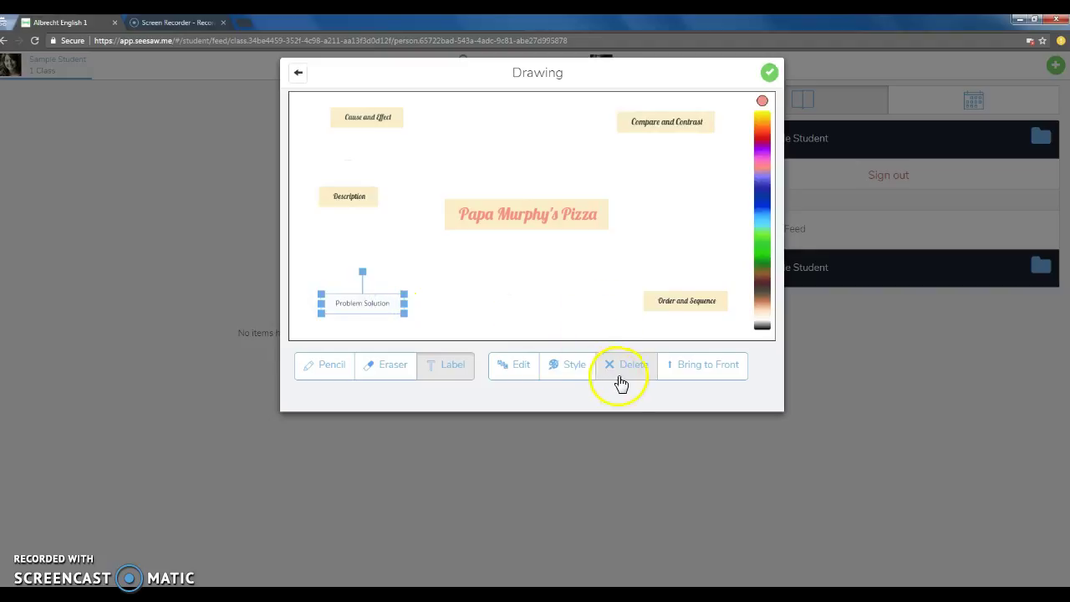
click(580, 362)
click(711, 256)
click(491, 281)
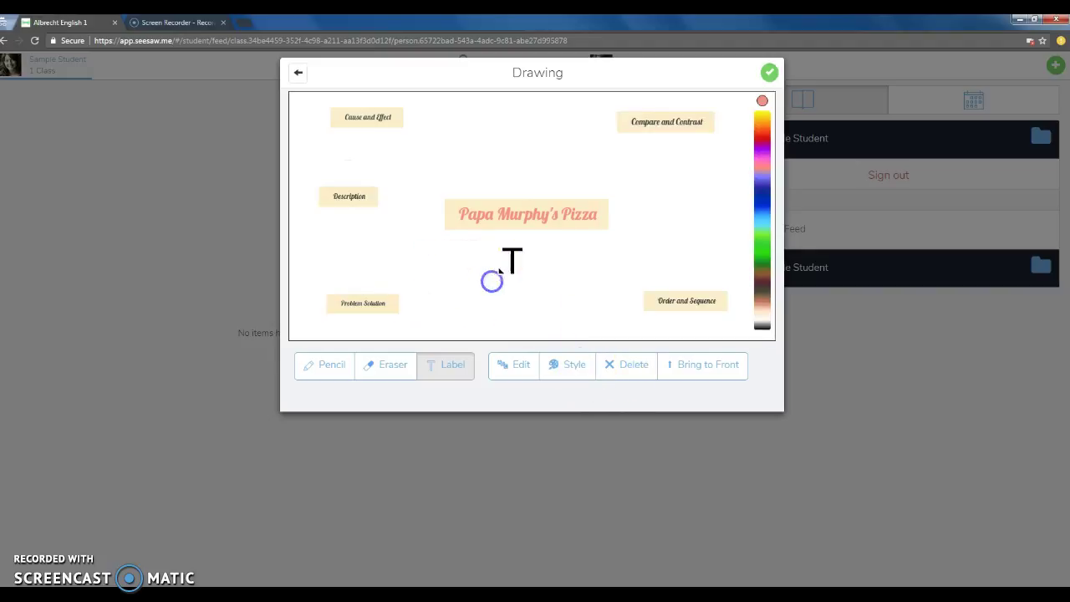
- Add a label reading 'Papa murphy's pizza / needs to be baked / at home in your oven.'
click(658, 161)
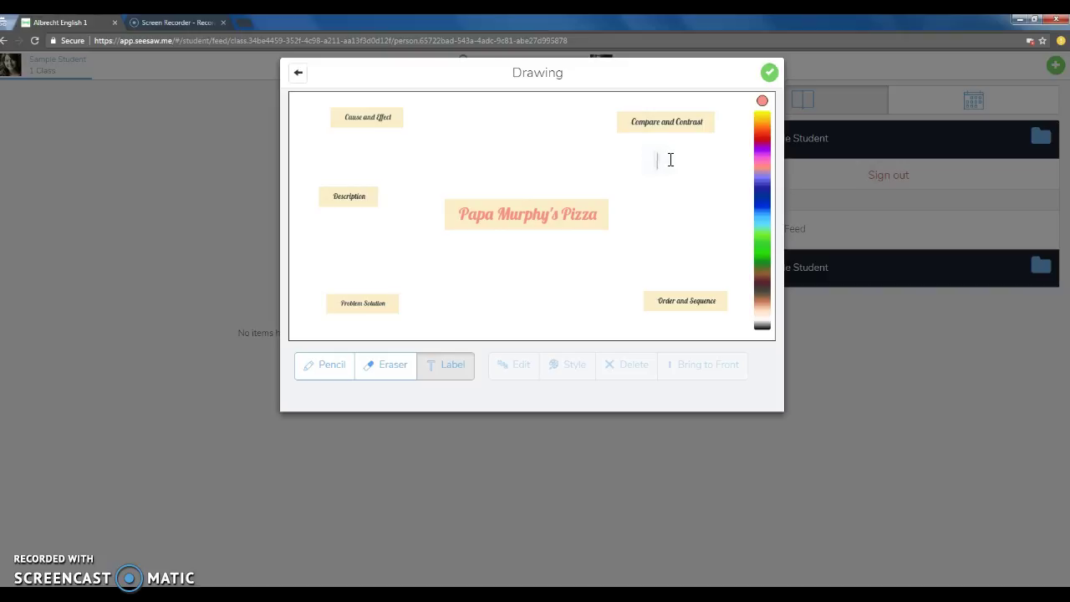
text(Pap)
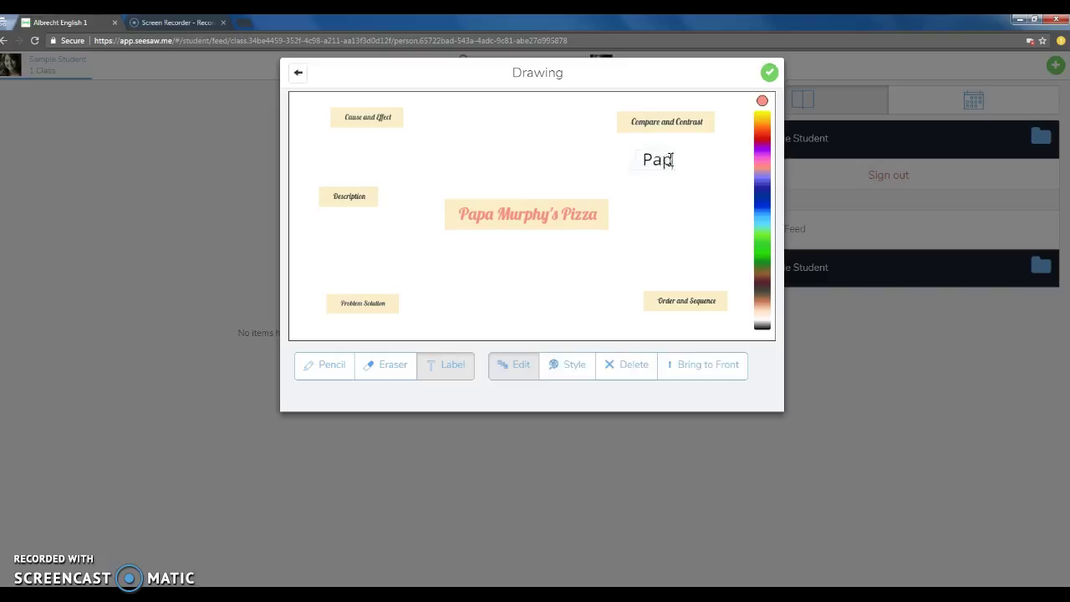
text(a murp)
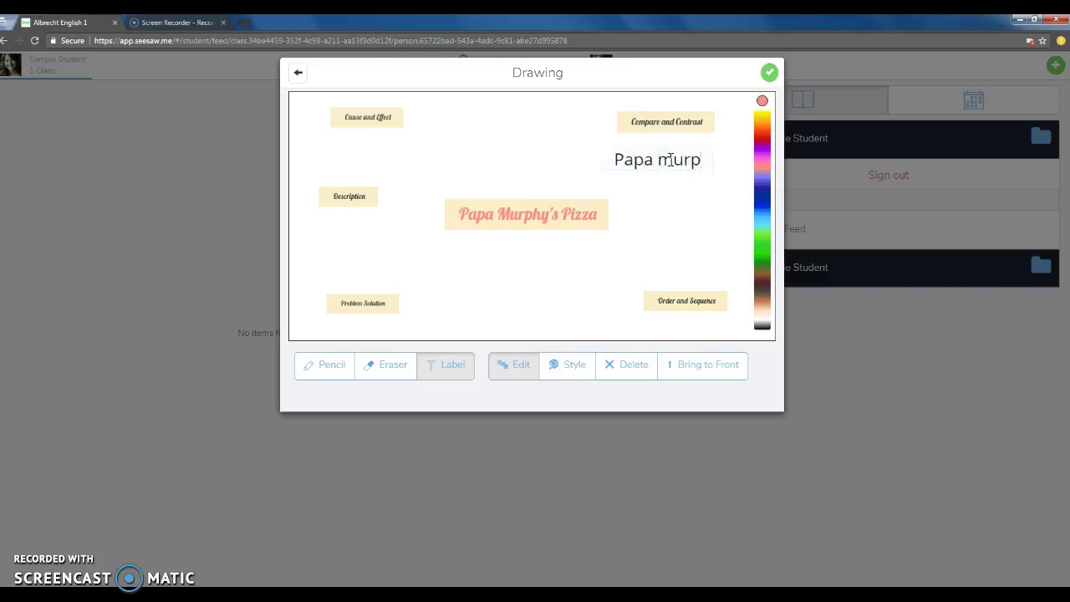
text(hy's p)
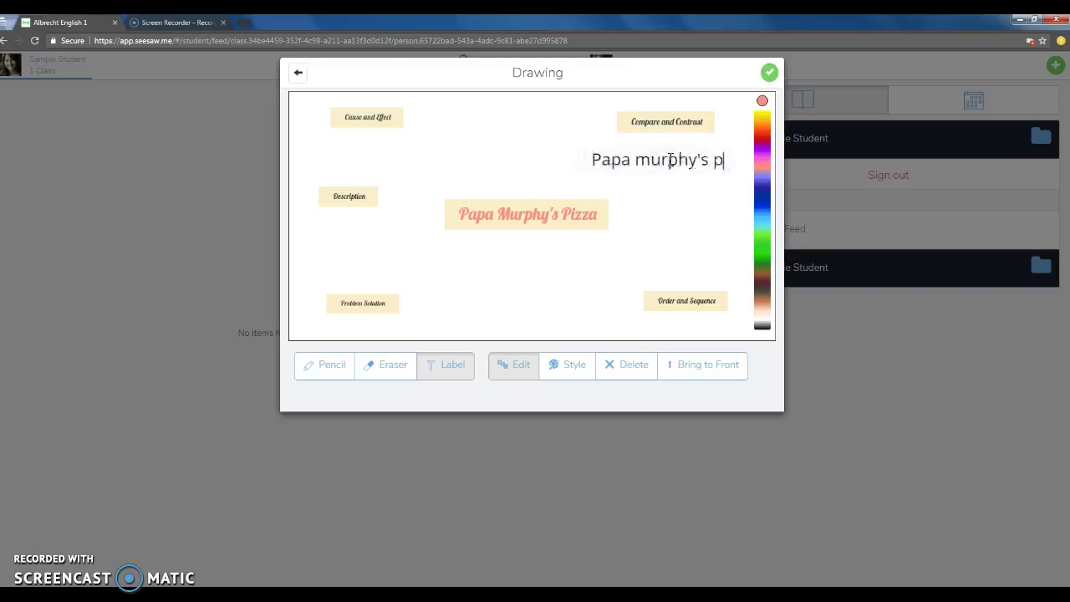
text(izza)
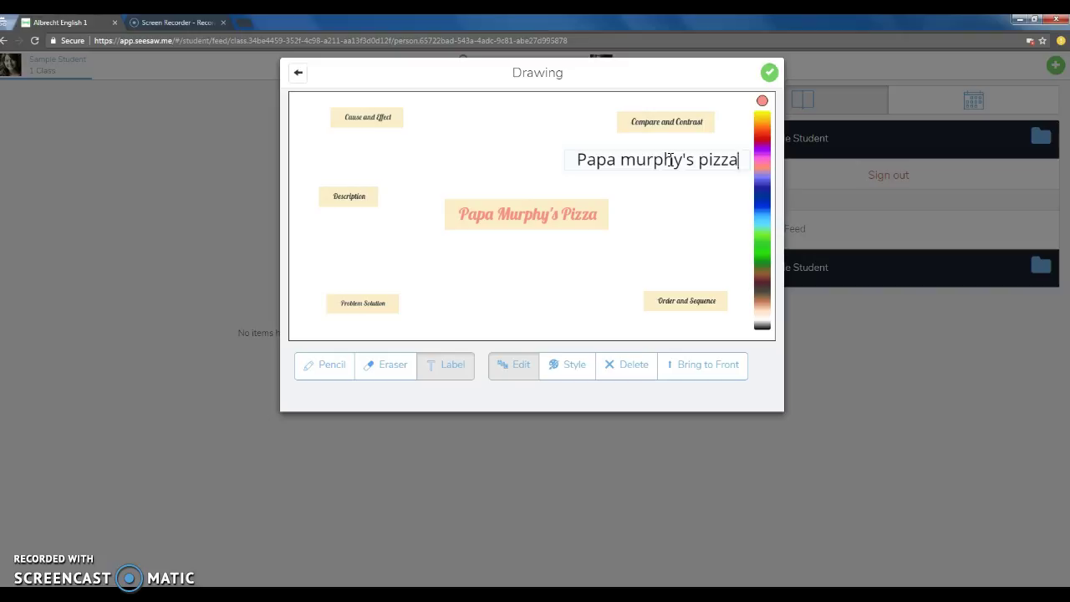
key(Return)
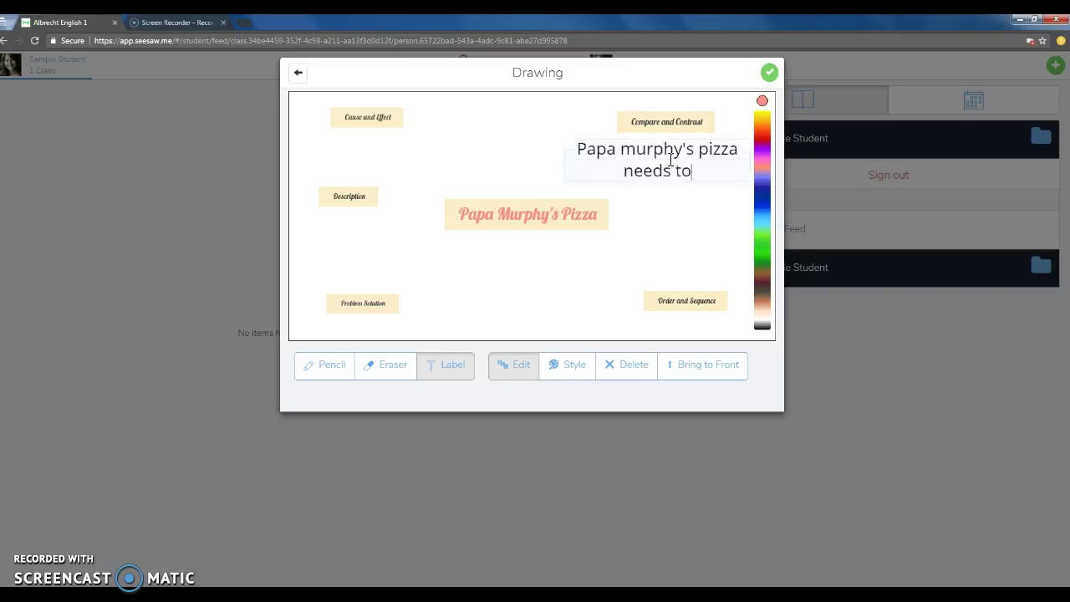
text(needs to be baked)
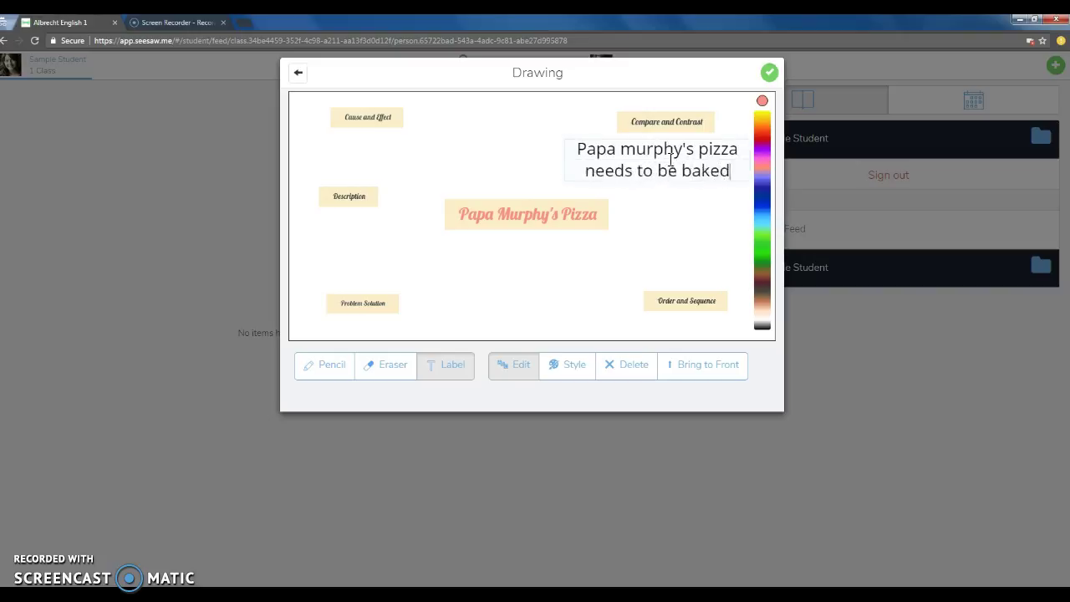
key(Return)
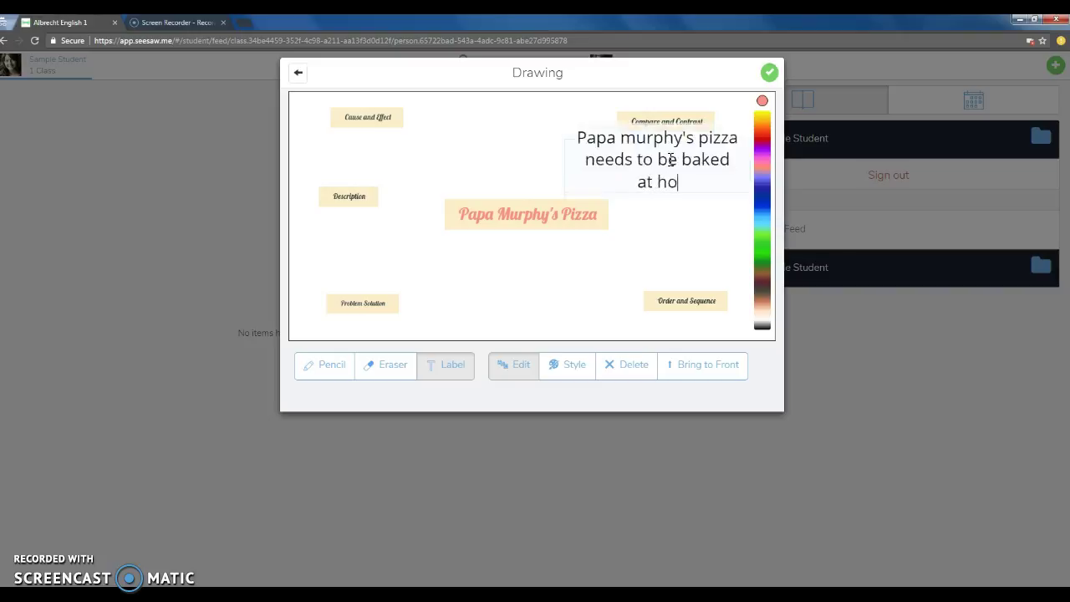
text(at home in yor)
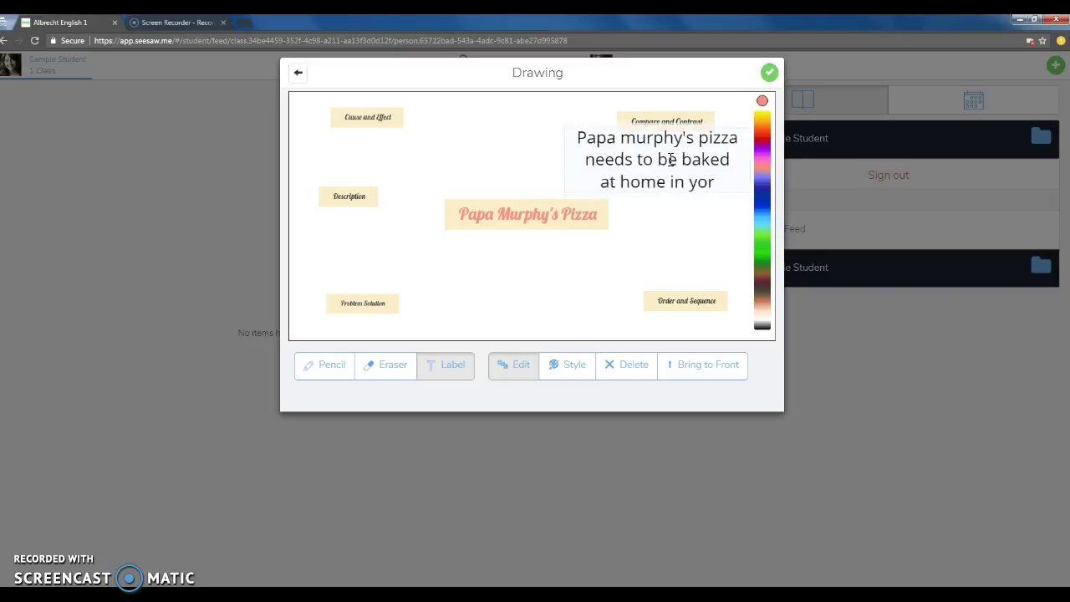
key(BackSpace)
text(ur o)
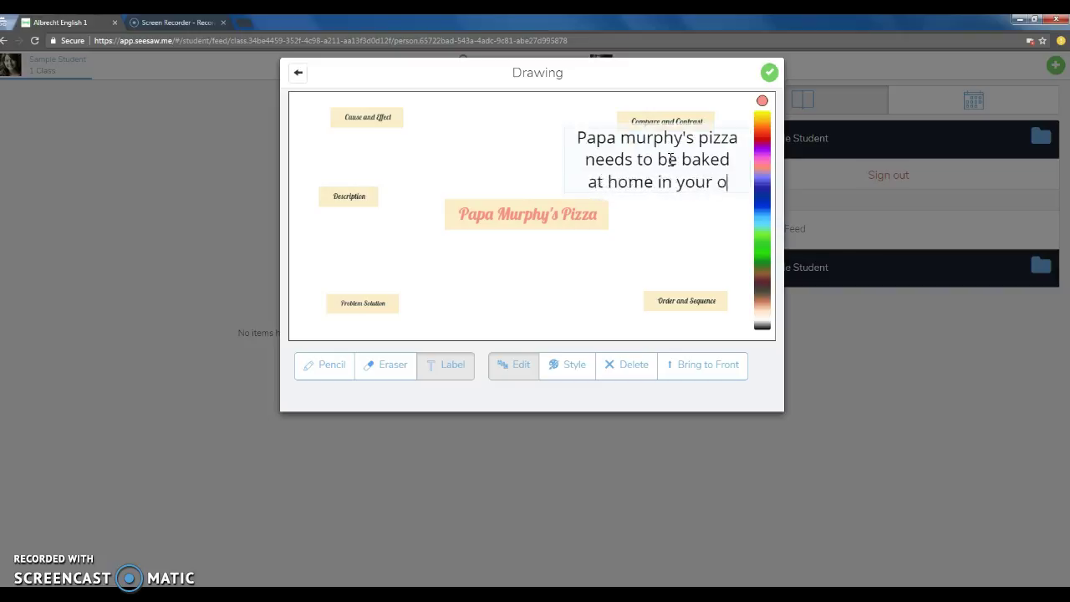
text(ven.)
key(Return)
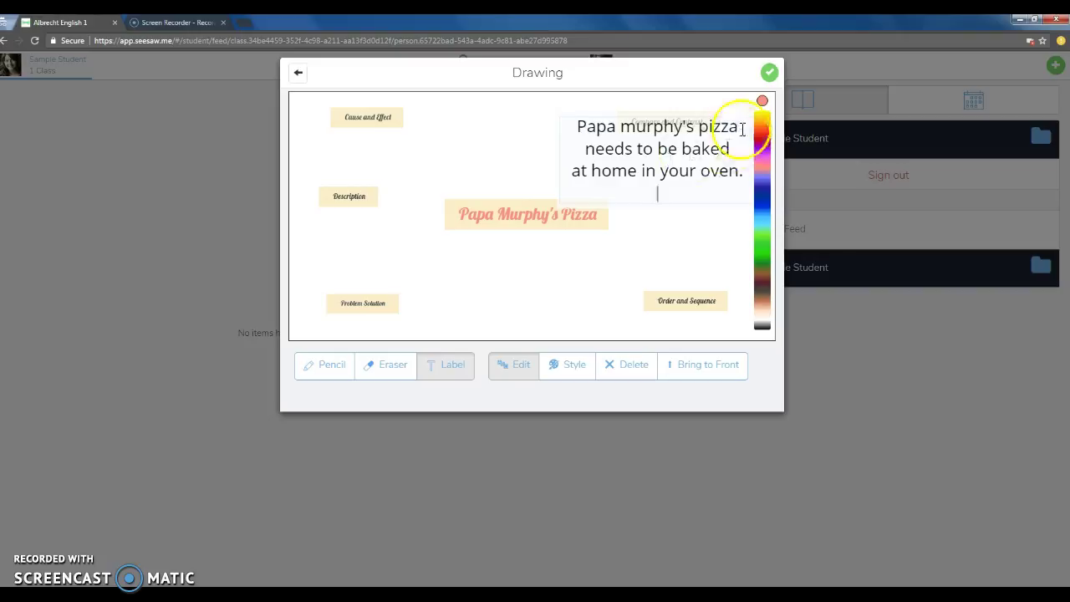
- Continue it with ', while Dominoe's Pizza is delivered right to your home ready to'
click(743, 170)
key(BackSpace)
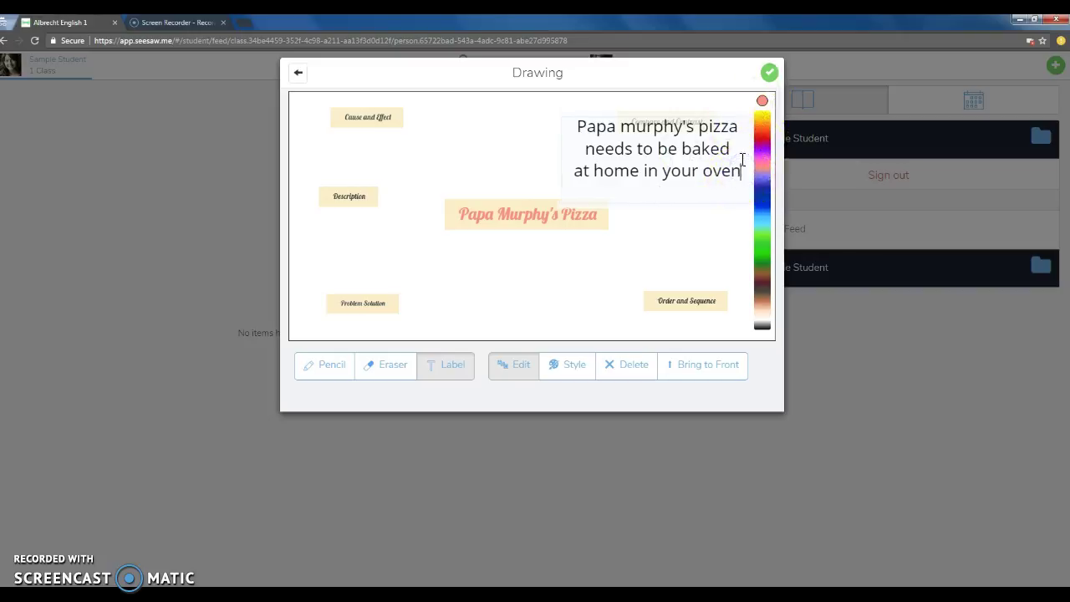
text(,)
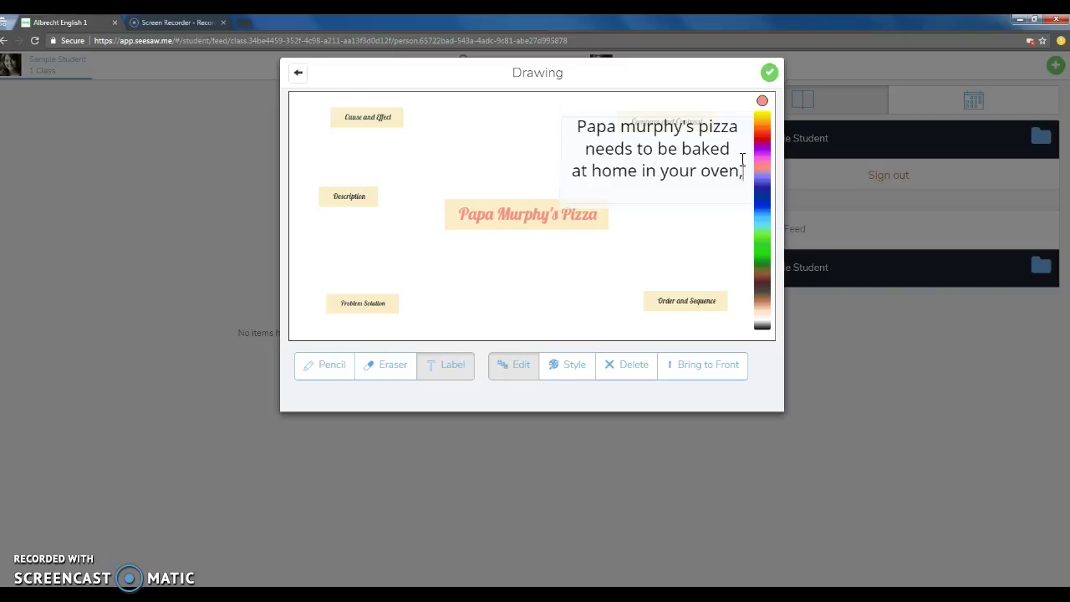
text( while D)
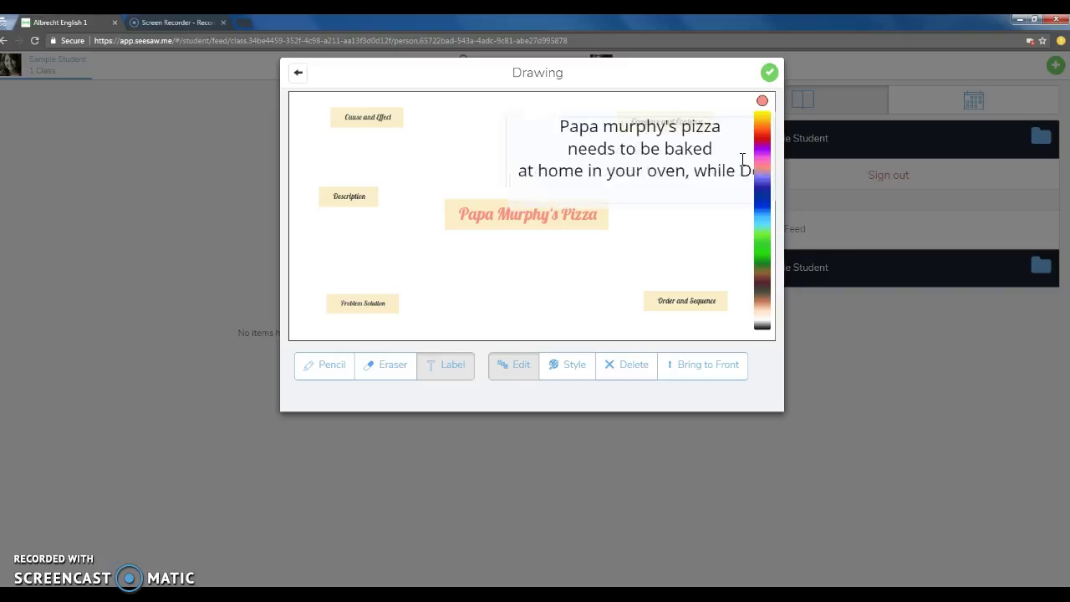
key(BackSpace)
key(BackSpace)
key(Return)
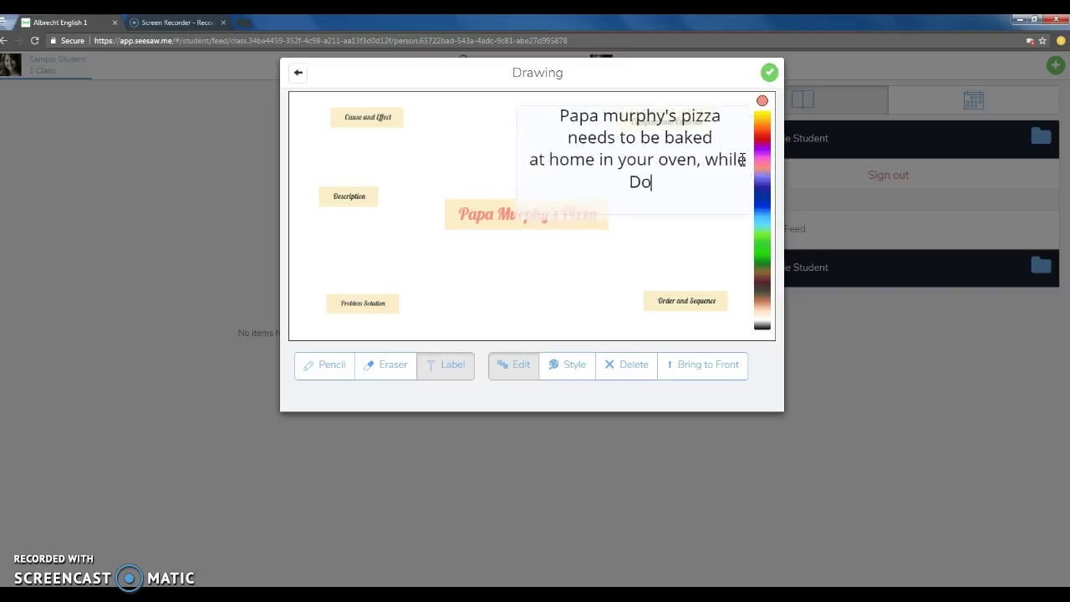
text(Dominoe's )
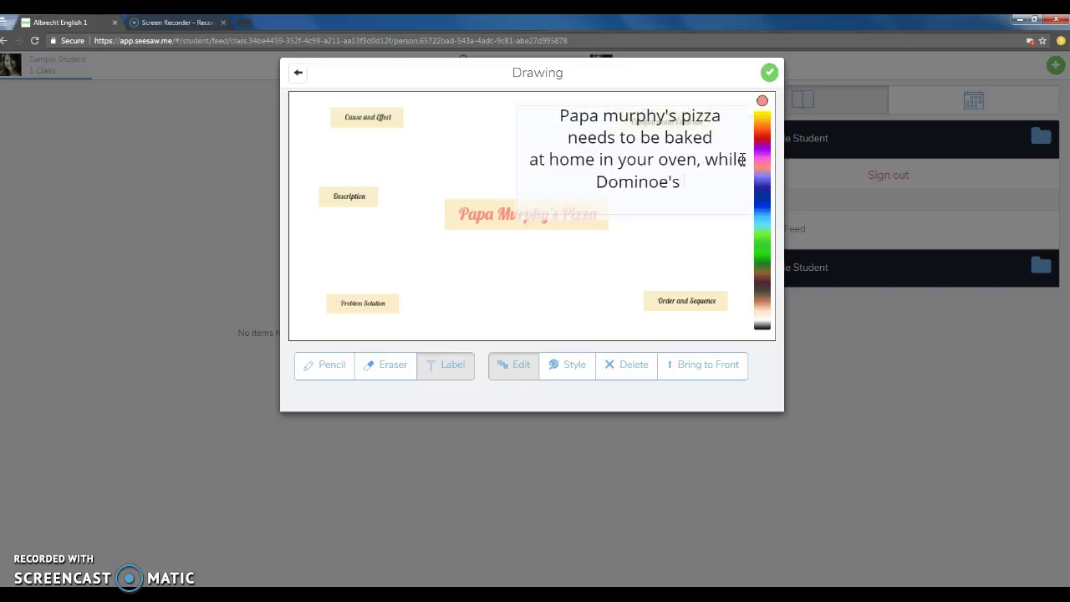
text(p)
key(BackSpace)
text(Piz)
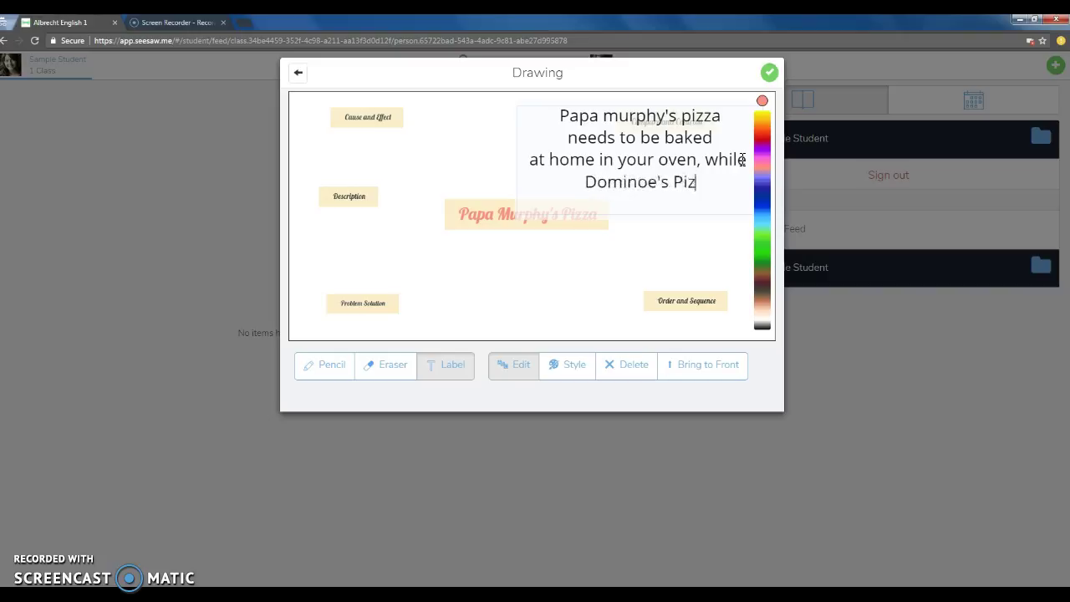
text(za is)
key(BackSpace)
key(BackSpace)
key(BackSpace)
text(a is )
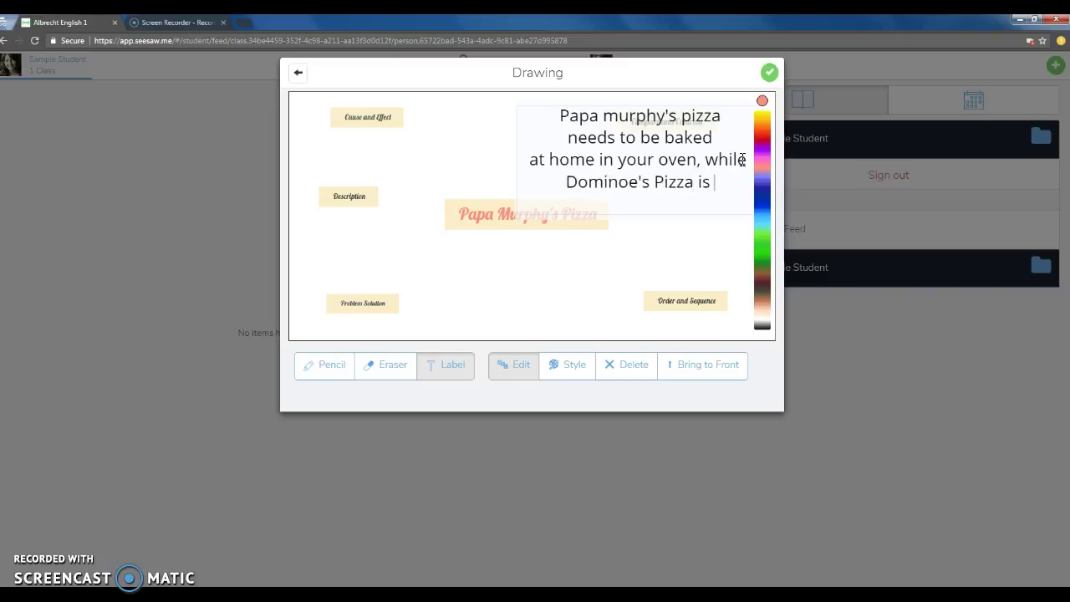
text(delivered)
key(Return)
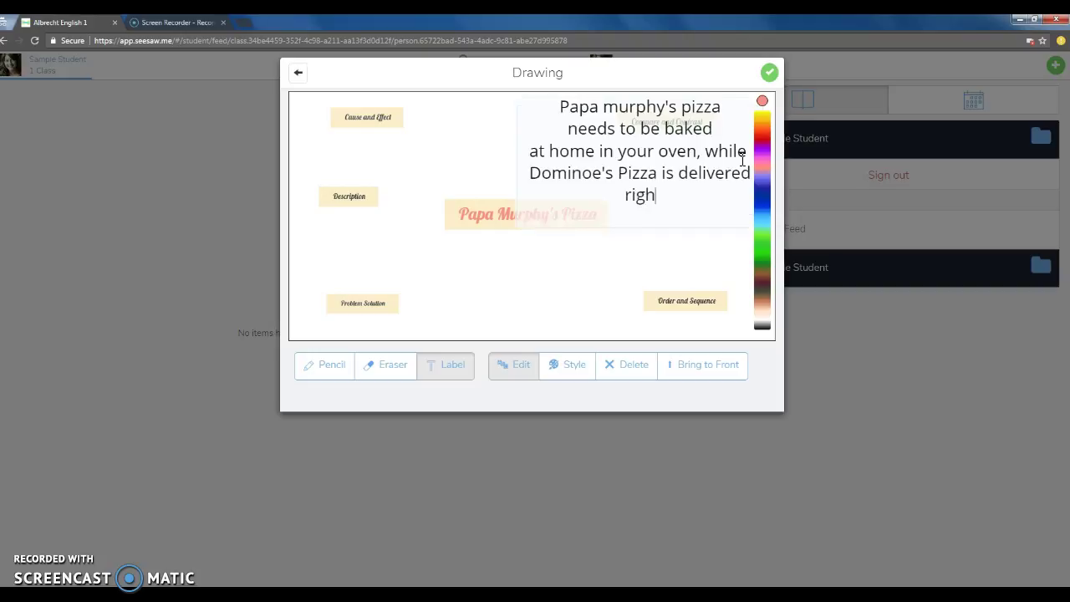
text(right to your home)
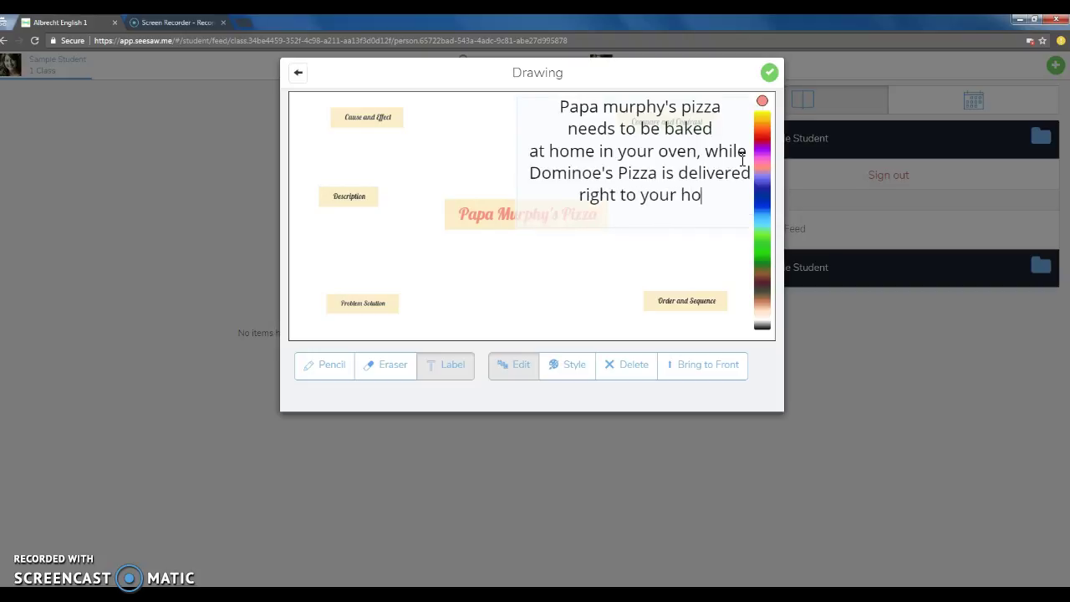
key(Return)
text(reayd to)
key(BackSpace)
key(BackSpace)
key(BackSpace)
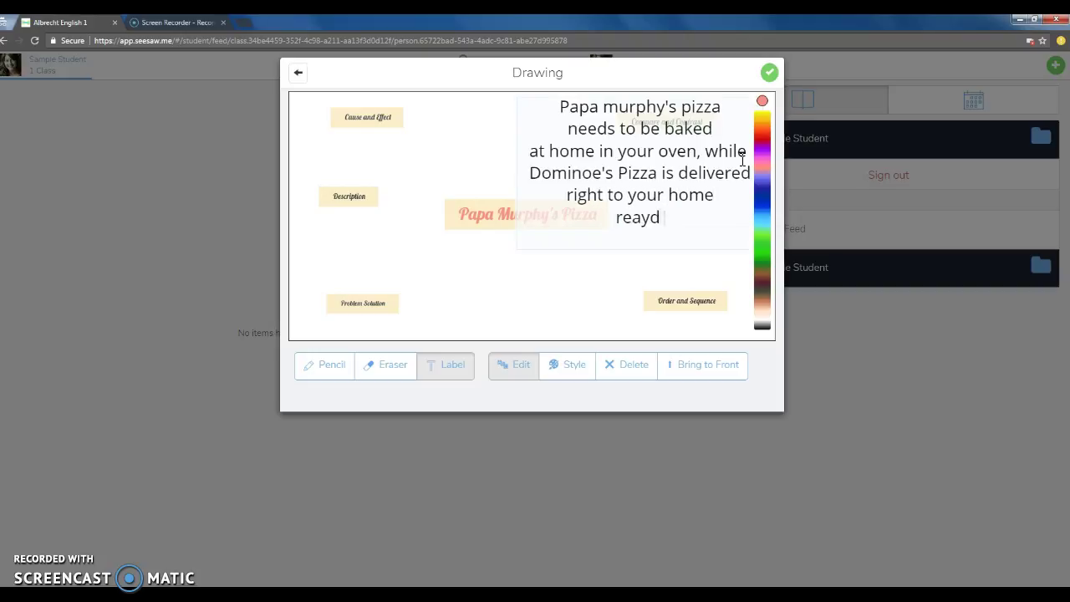
- End the comparison with 'to eat.', then shrink it beneath Compare and Contrast
text(to eat.)
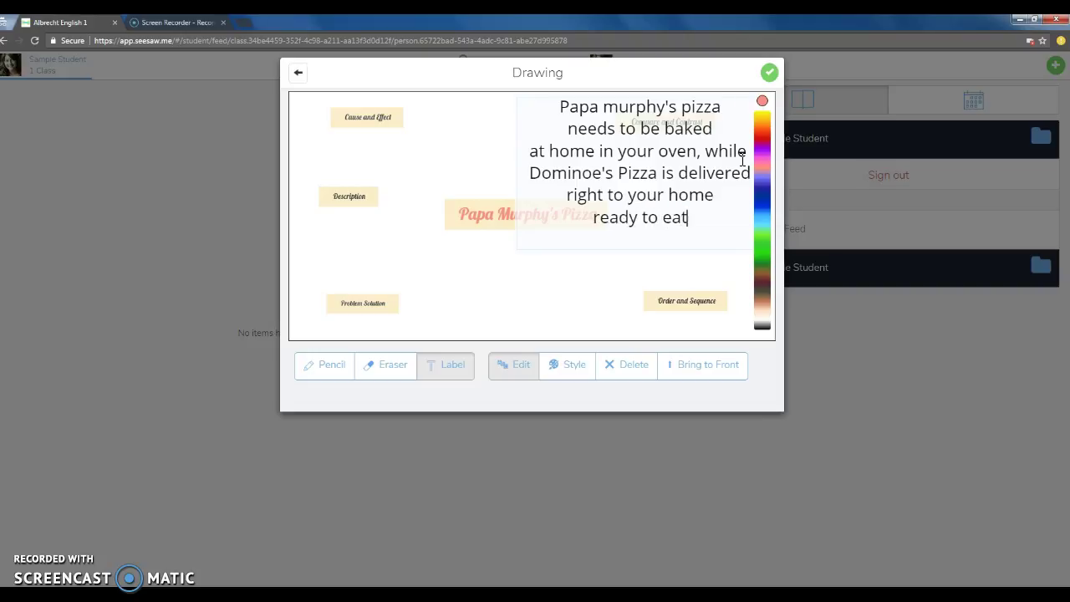
click(732, 153)
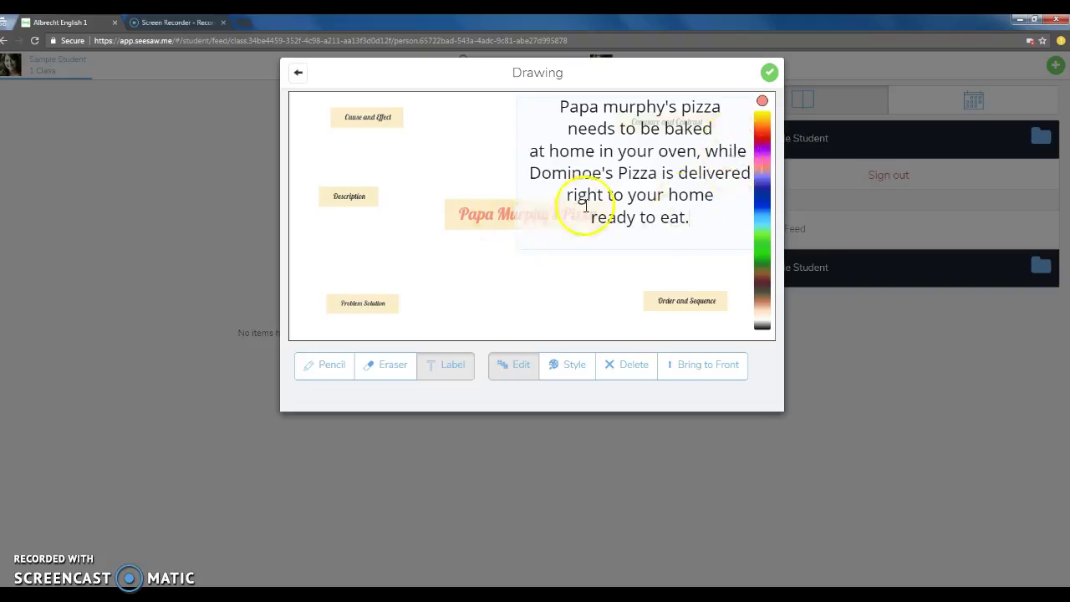
click(535, 99)
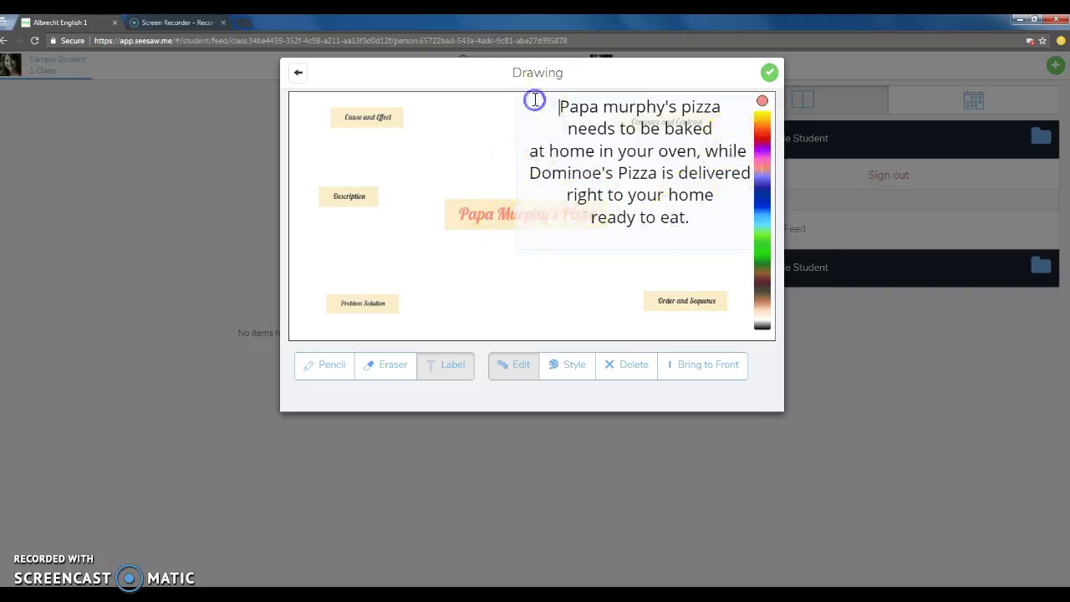
click(518, 248)
click(534, 248)
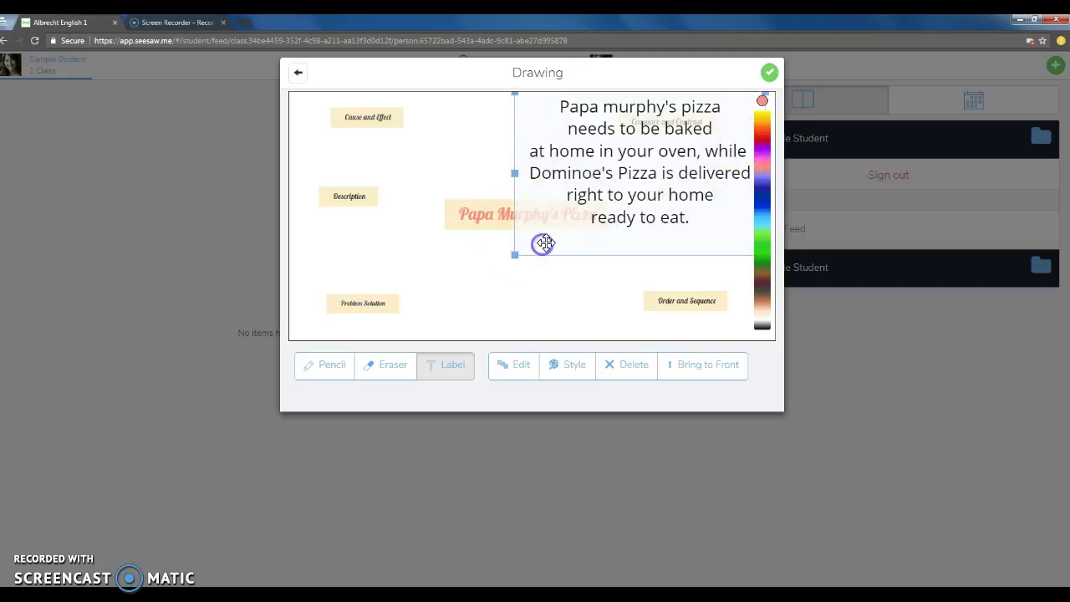
click(542, 243)
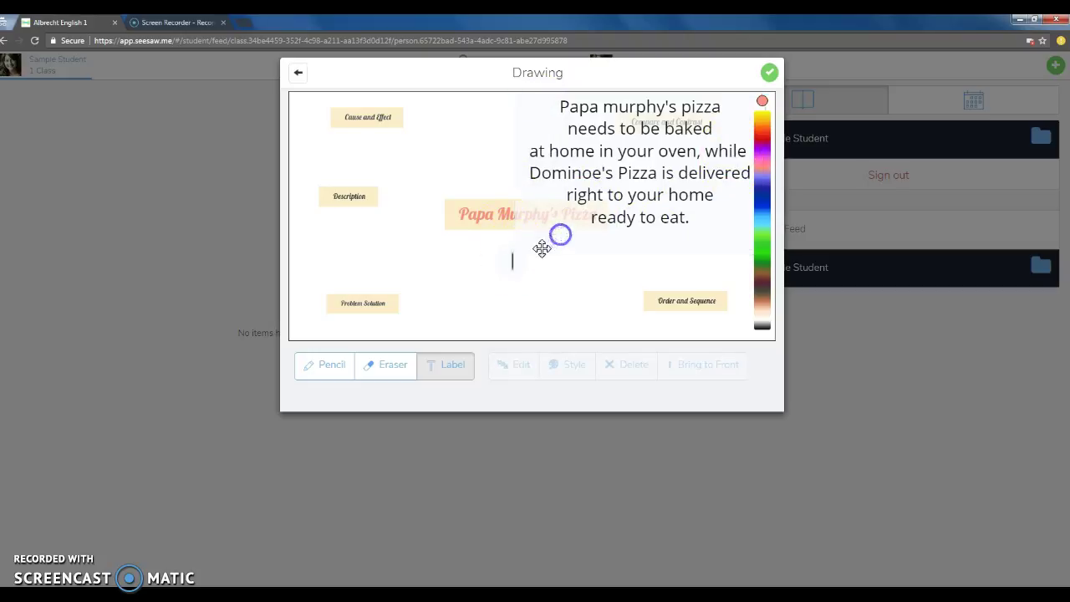
click(530, 248)
drag(513, 255, 666, 183)
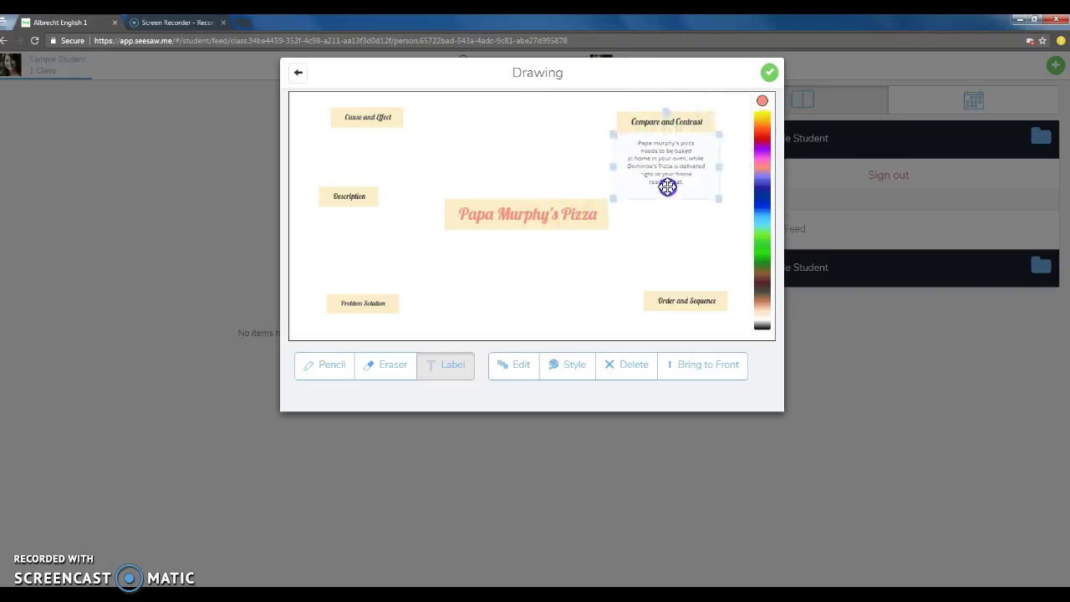
click(667, 234)
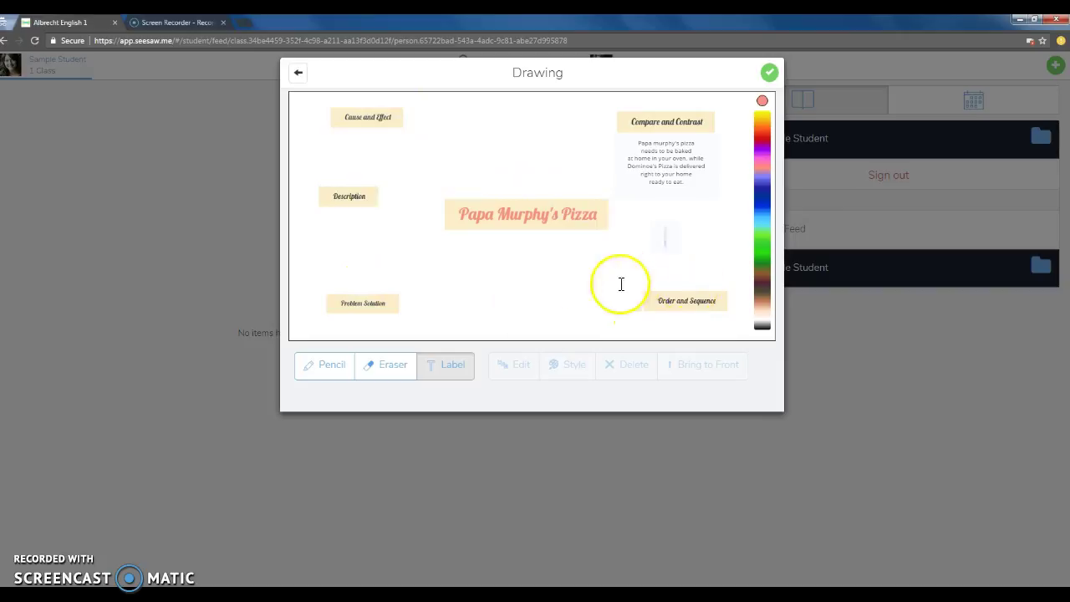
- Draw thin purple pencil lines joining each structure label to the pizza title
click(331, 368)
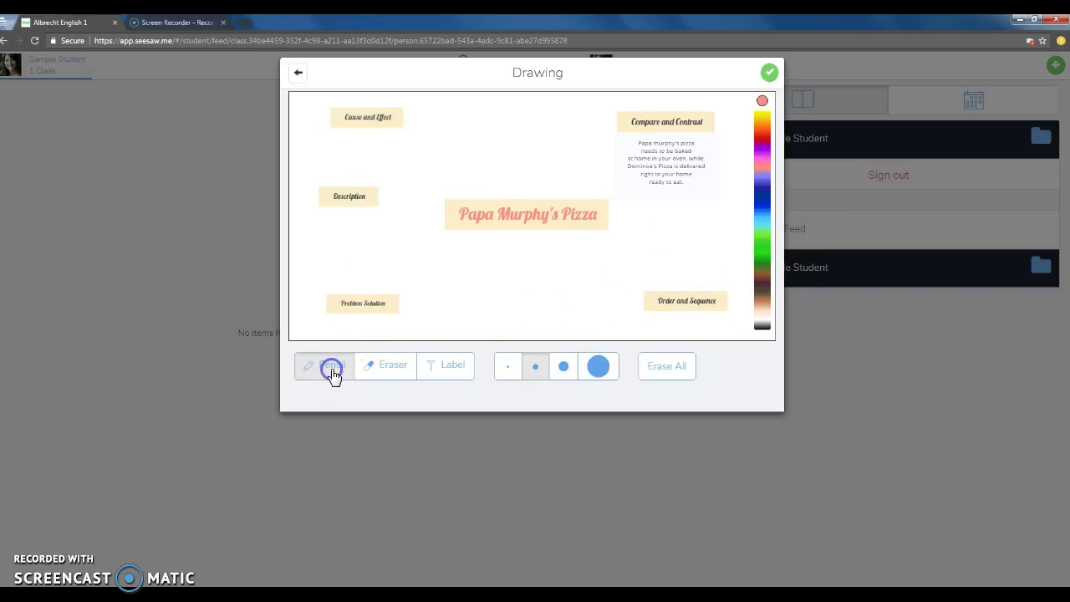
click(507, 366)
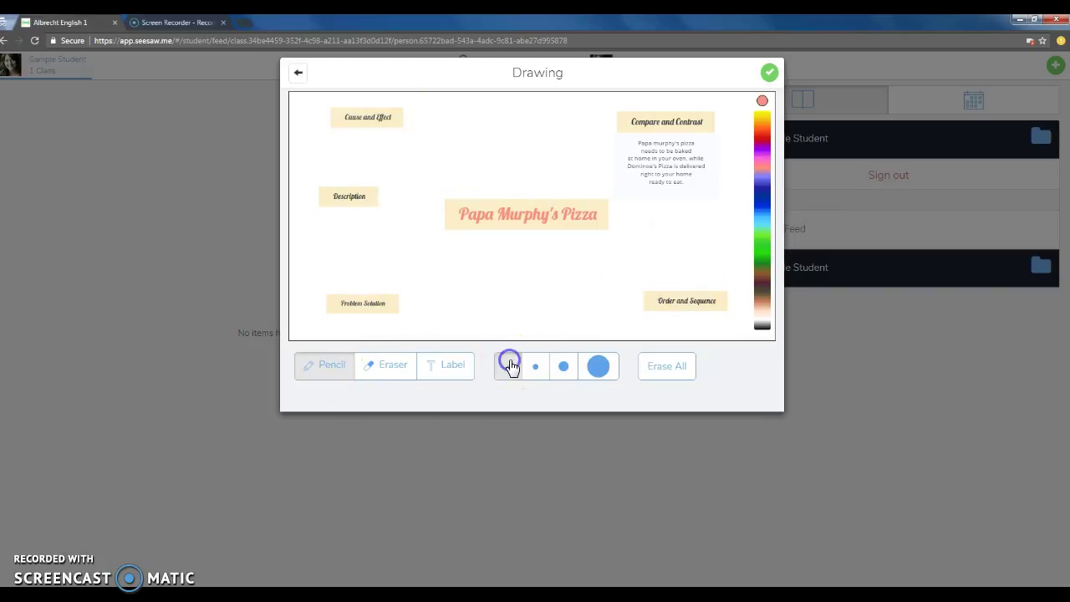
click(762, 149)
drag(632, 192, 602, 199)
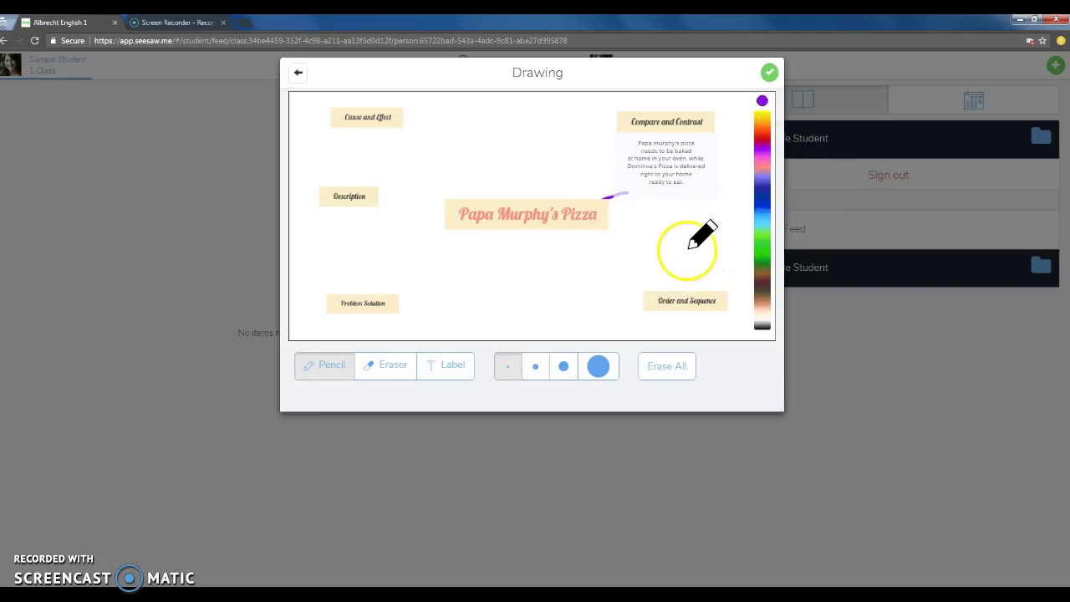
drag(403, 125, 470, 194)
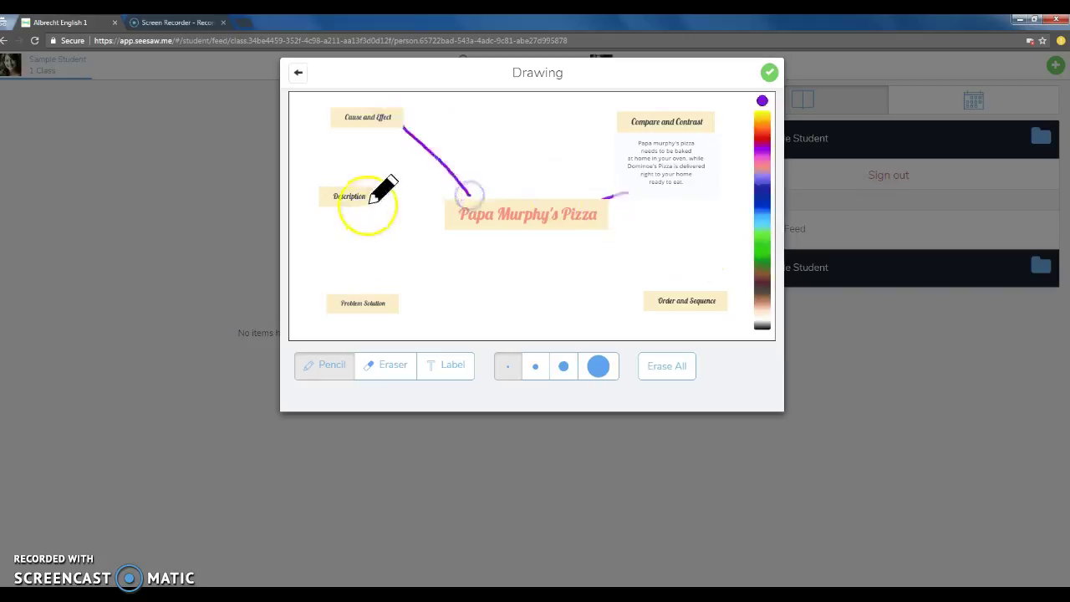
drag(378, 204, 444, 220)
drag(399, 301, 481, 227)
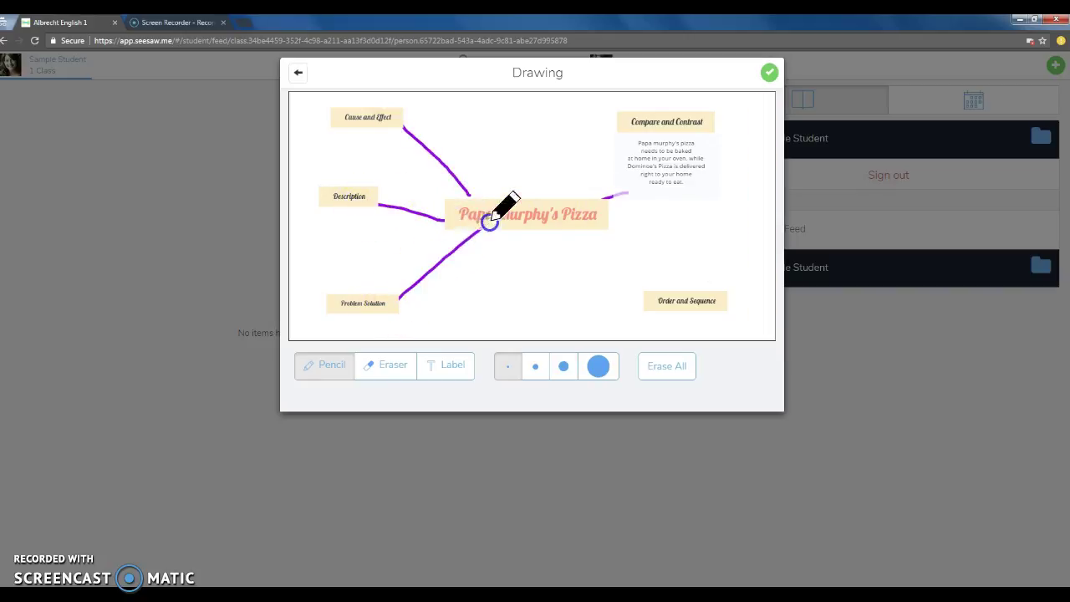
drag(679, 290, 582, 231)
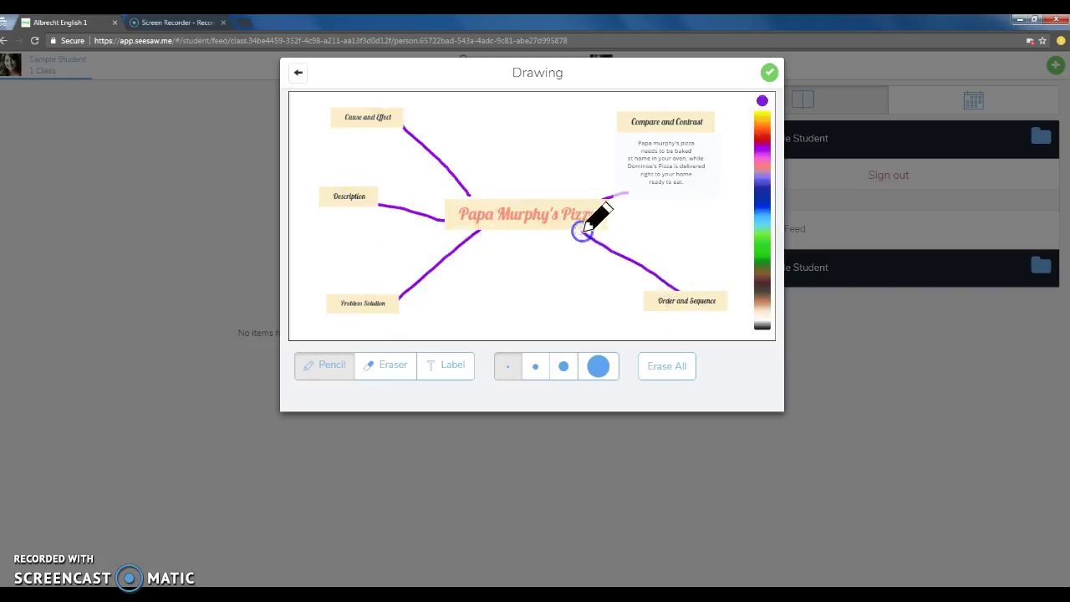
- Finish the Papa Murphy's Pizza drawing and upload it to the student's journal
click(769, 73)
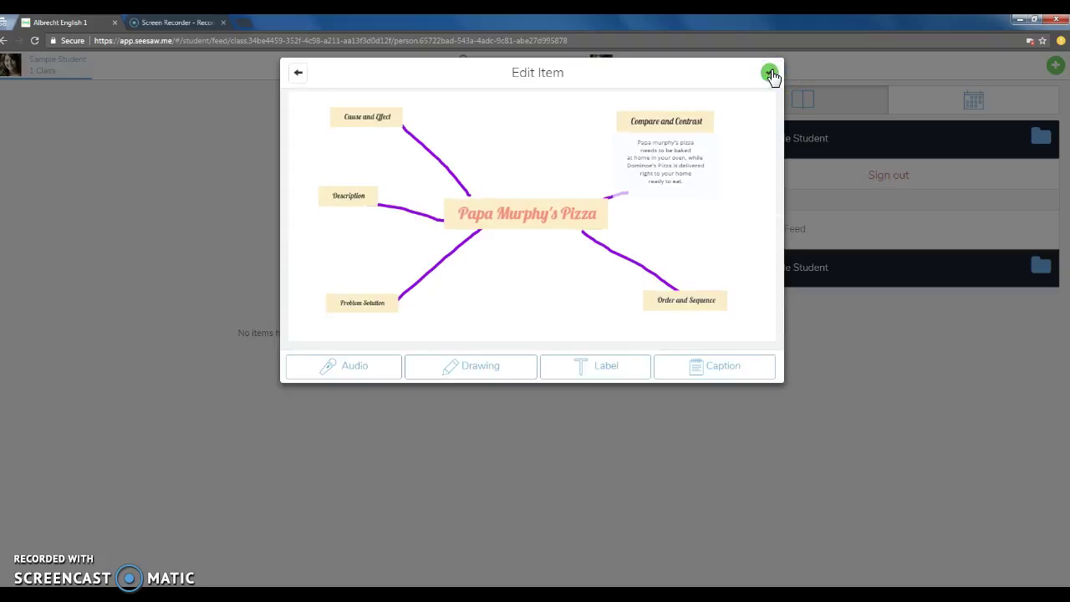
click(769, 74)
click(768, 72)
click(769, 76)
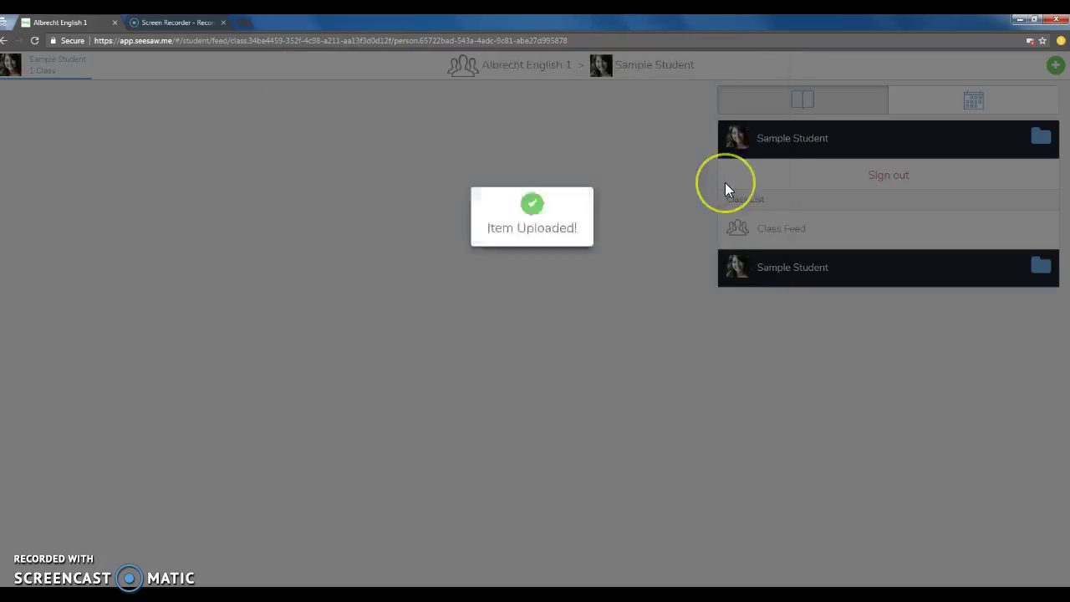